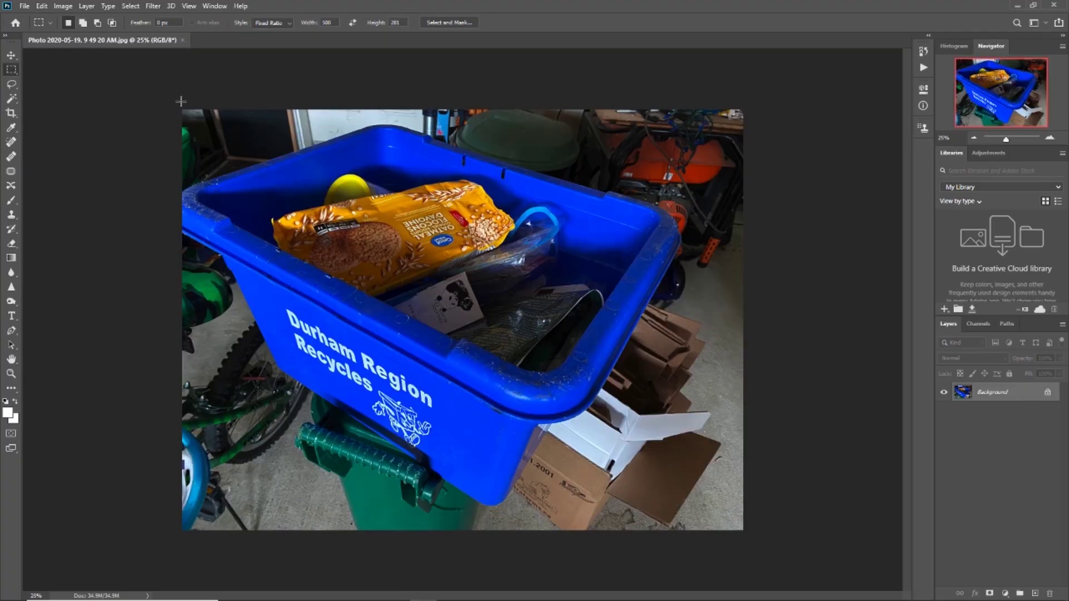
- Check the photo's pixel dimensions in the Image Size settings
{"action": "left_click", "coordinate": [58, 6]}
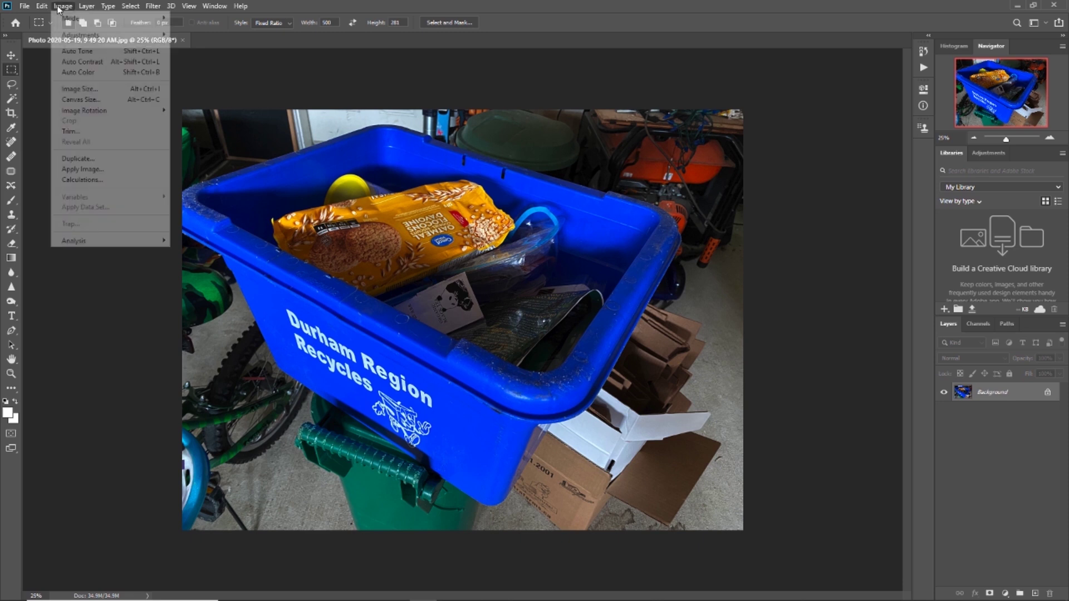
{"action": "left_click", "coordinate": [72, 89]}
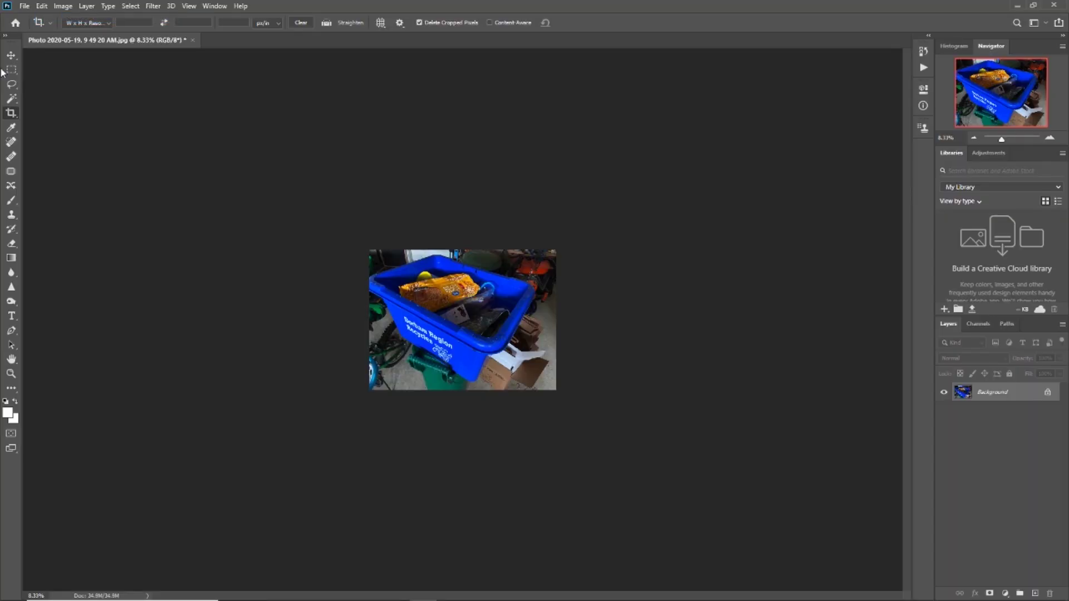
- Copy the entire photo using a Normal-style marquee, and double the canvas width and height with the photo anchored in the upper-left corner
{"action": "left_click", "coordinate": [12, 70]}
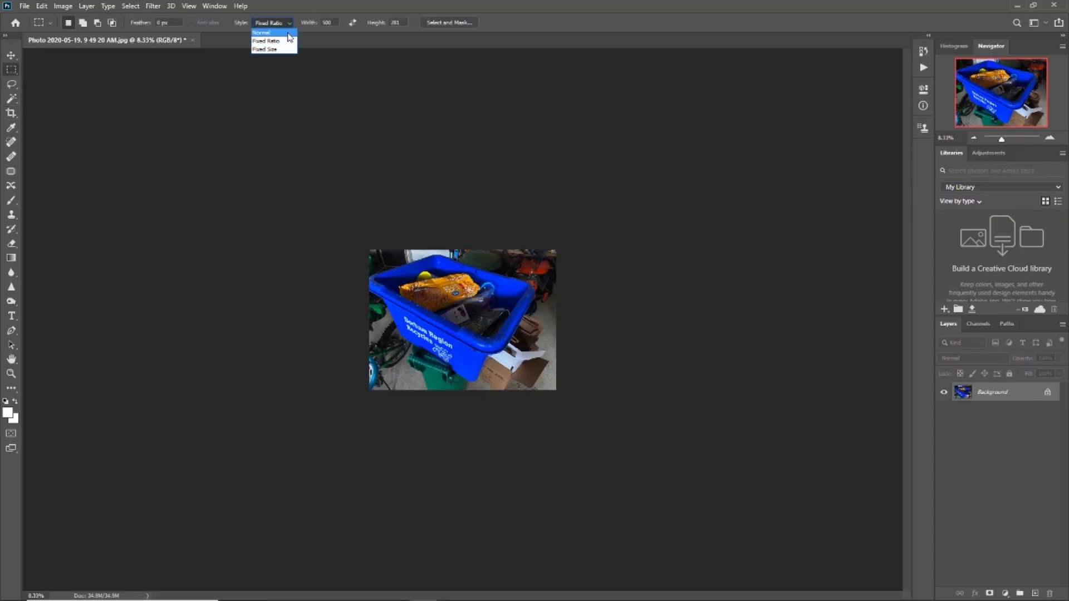
{"action": "key", "text": "ctrl+a"}
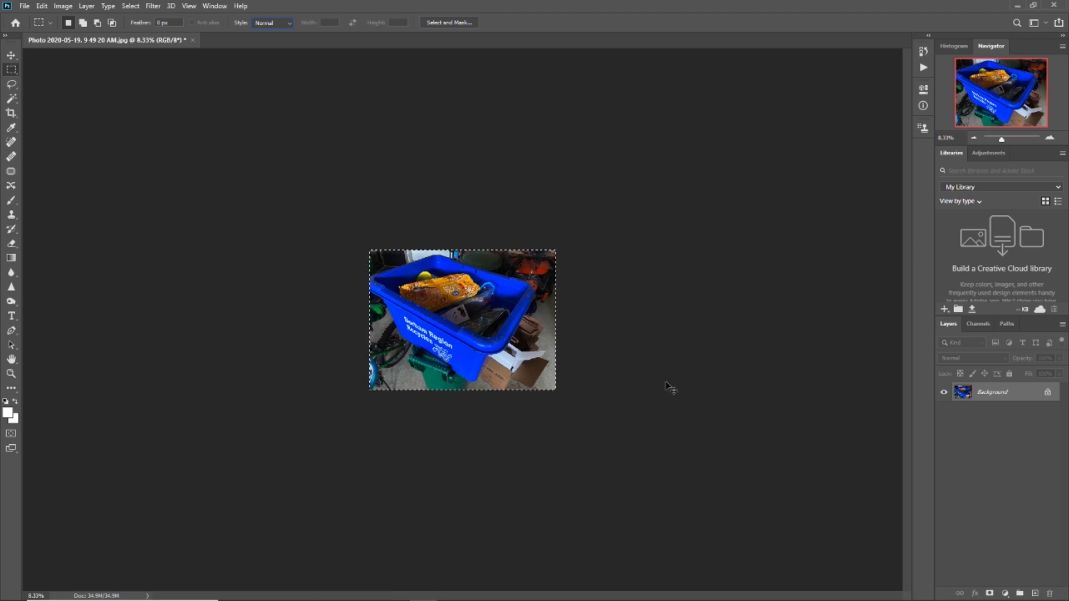
{"action": "left_click", "coordinate": [63, 6]}
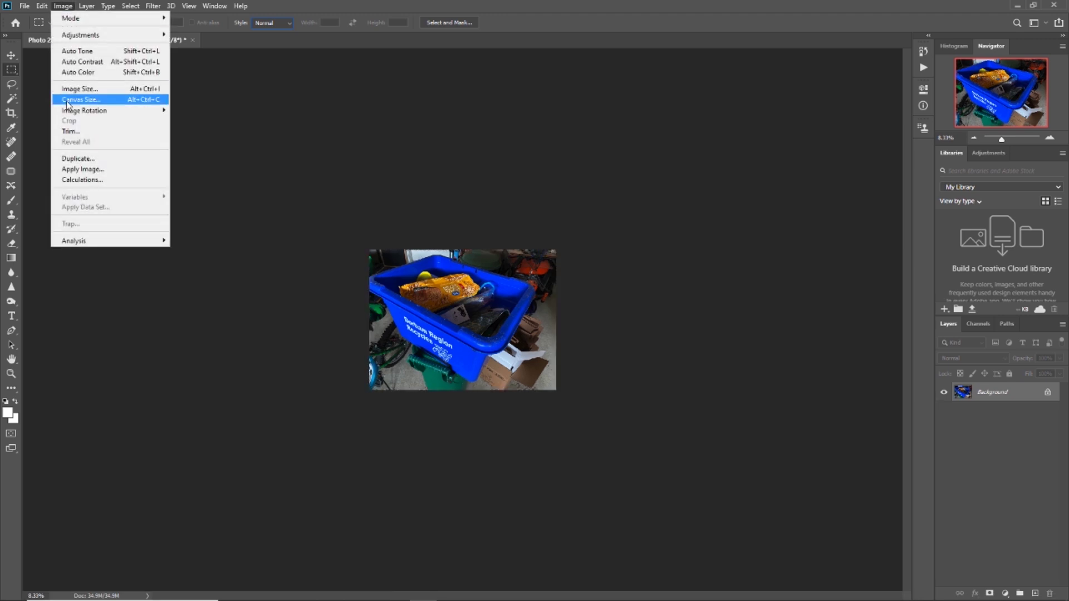
{"action": "left_click", "coordinate": [84, 103]}
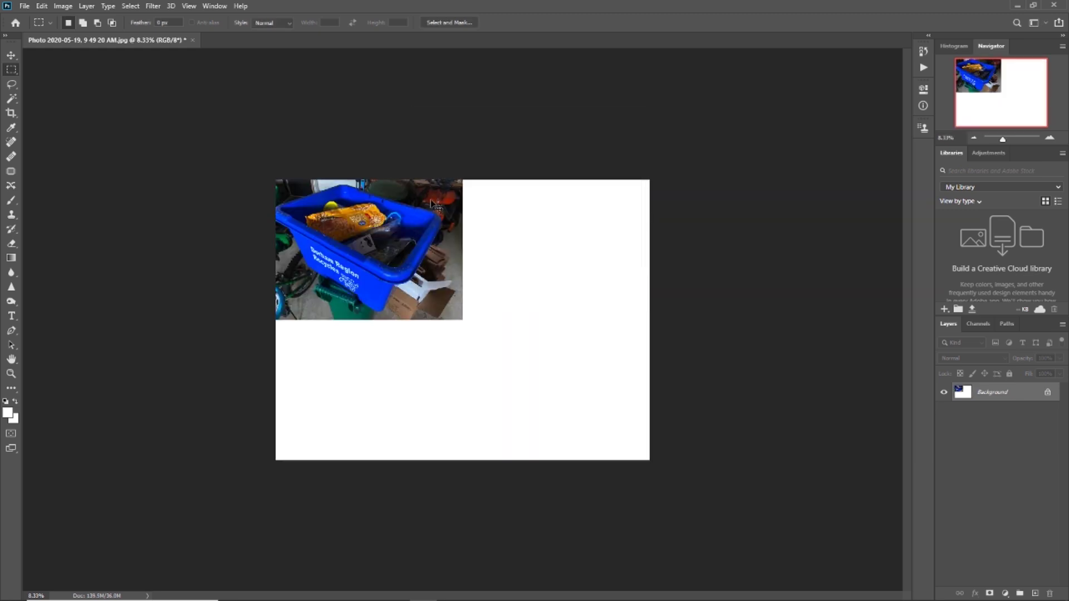
- Paste three copies of the photo and arrange them to fill the three empty quadrants of the canvas
{"action": "key", "text": "ctrl+v"}
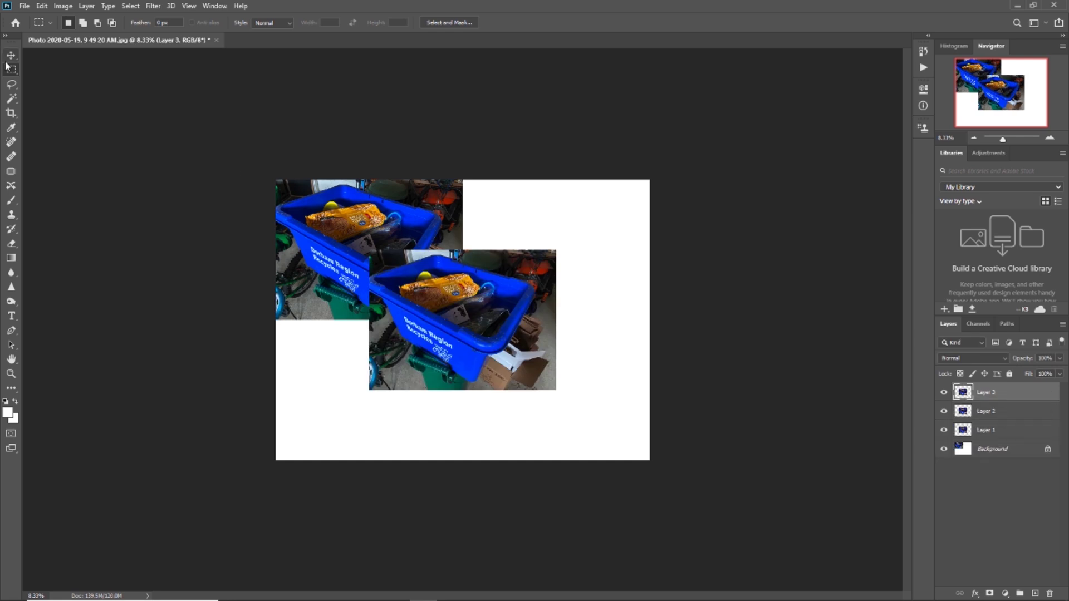
{"action": "left_click_drag", "start_coordinate": [472, 323], "coordinate": [364, 405]}
{"action": "left_click_drag", "start_coordinate": [490, 363], "coordinate": [581, 436]}
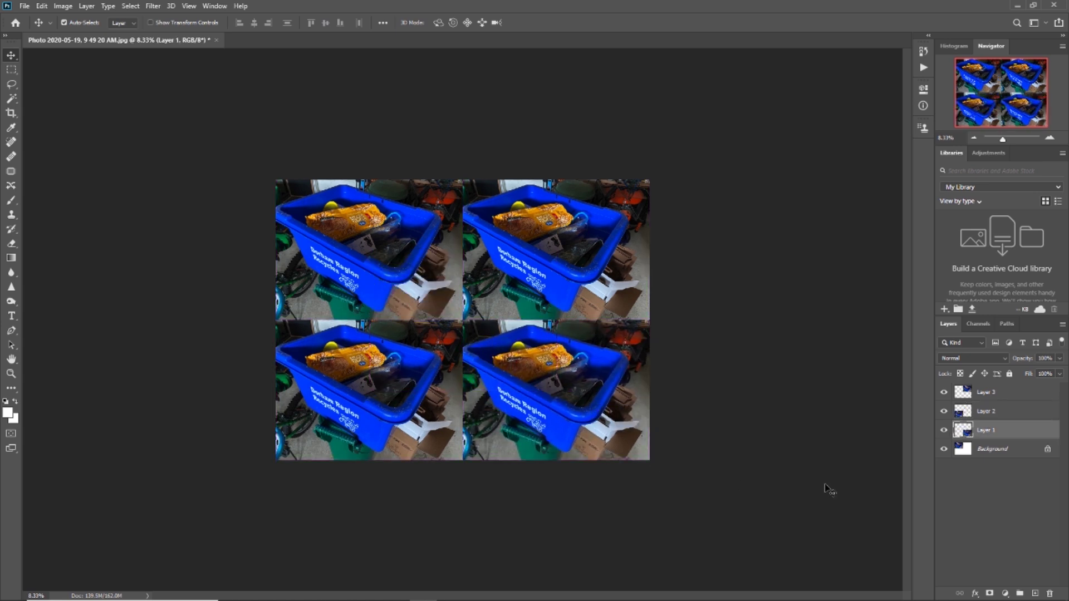
- Flip the lower-left photo copy on Layer 2 horizontally
{"action": "left_click", "coordinate": [986, 411]}
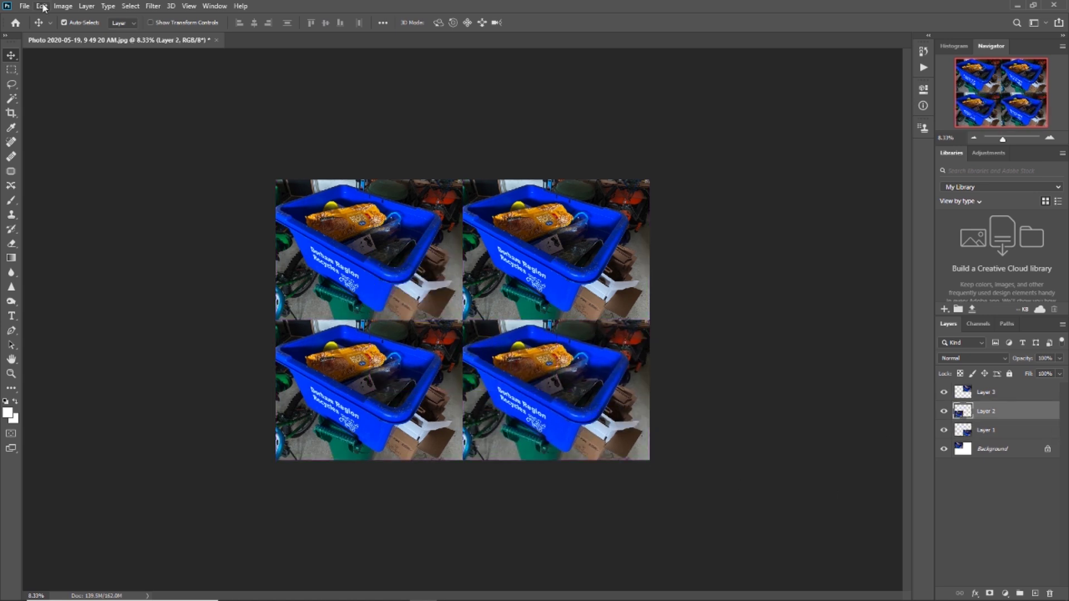
{"action": "left_click", "coordinate": [42, 6]}
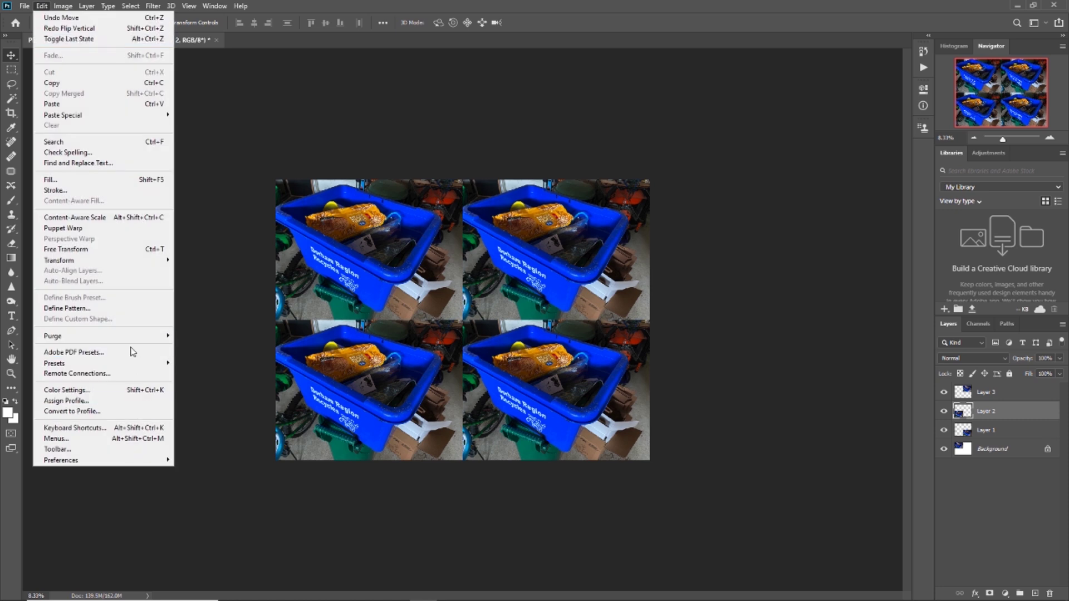
{"action": "mouse_move", "coordinate": [136, 260]}
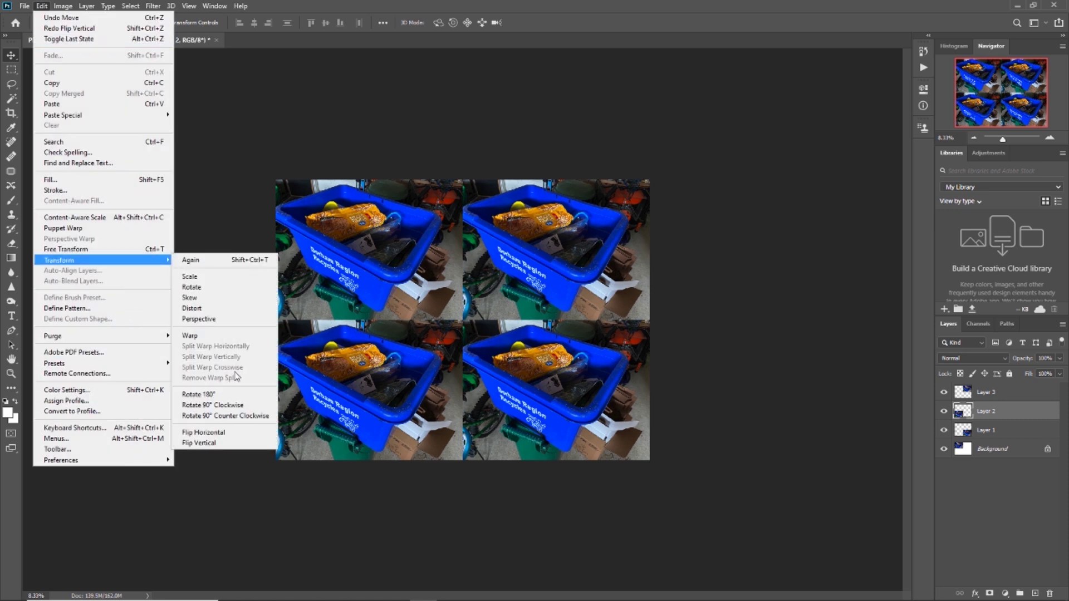
{"action": "left_click", "coordinate": [211, 434]}
- Flip the upper-right photo copy on Layer 3 vertically, and flip the upper-left copy on Layer 4 both horizontally and vertically
{"action": "key", "text": "alt+bracketright"}
{"action": "left_click", "coordinate": [41, 6]}
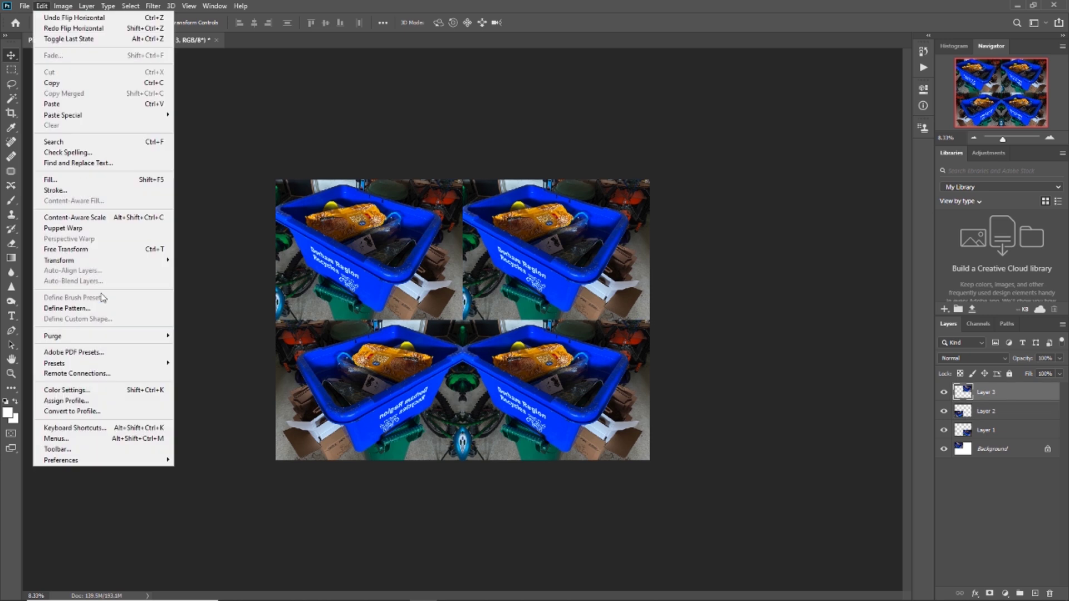
{"action": "mouse_move", "coordinate": [117, 260]}
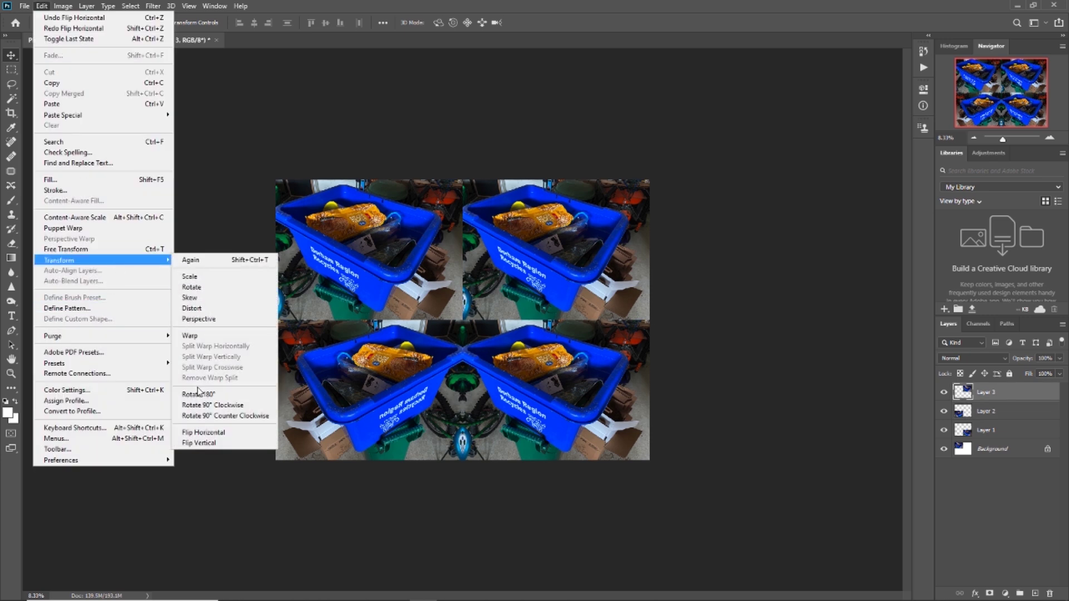
{"action": "left_click", "coordinate": [202, 444]}
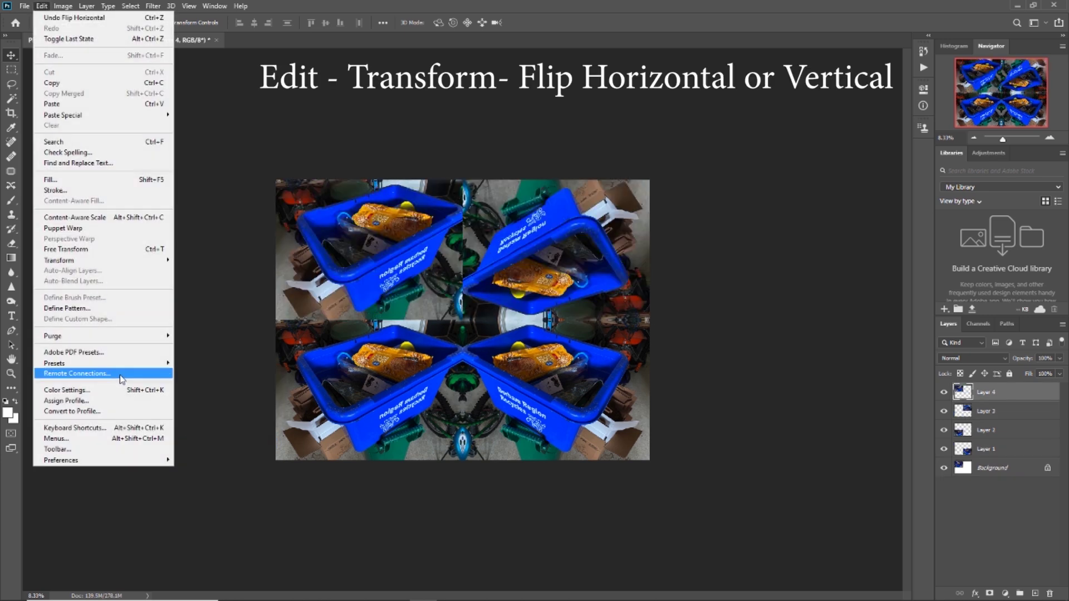
{"action": "mouse_move", "coordinate": [126, 262]}
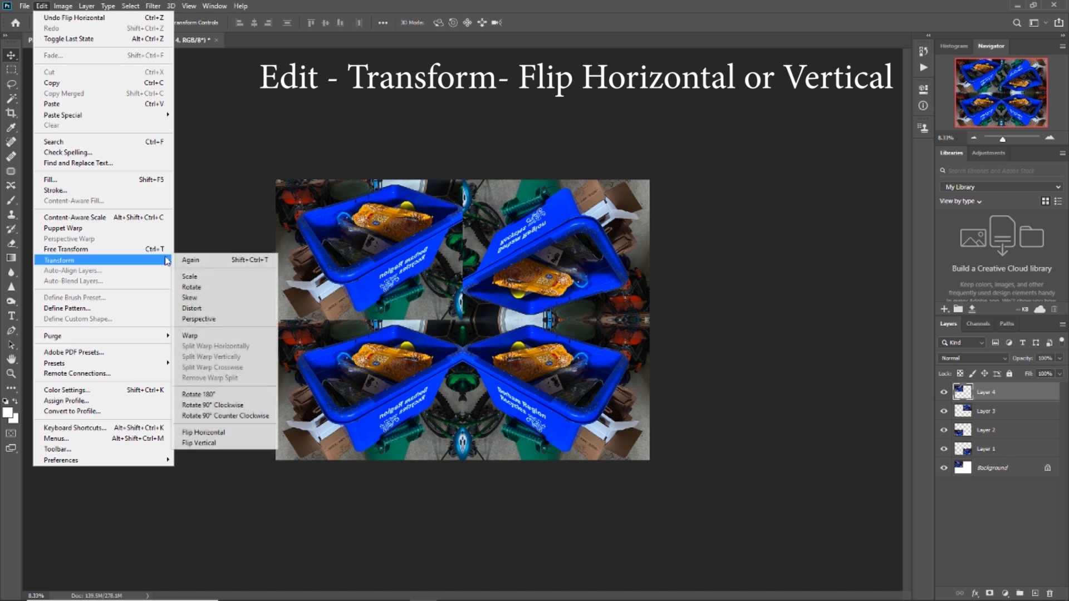
{"action": "left_click", "coordinate": [184, 437]}
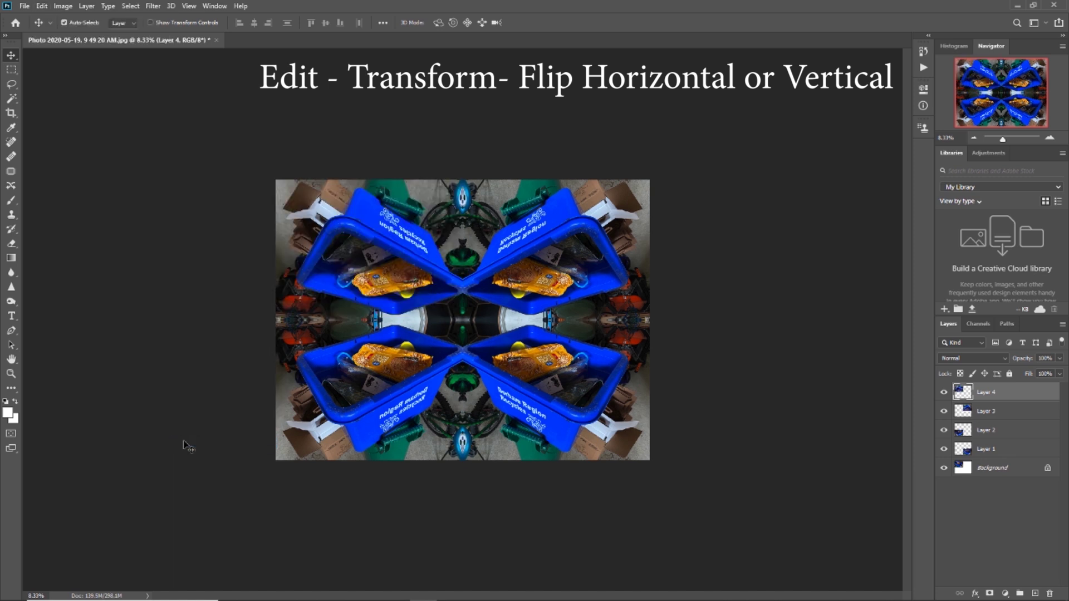
- Flatten the mirrored image into one layer and convert that background layer to a smart object
{"action": "left_click", "coordinate": [86, 6]}
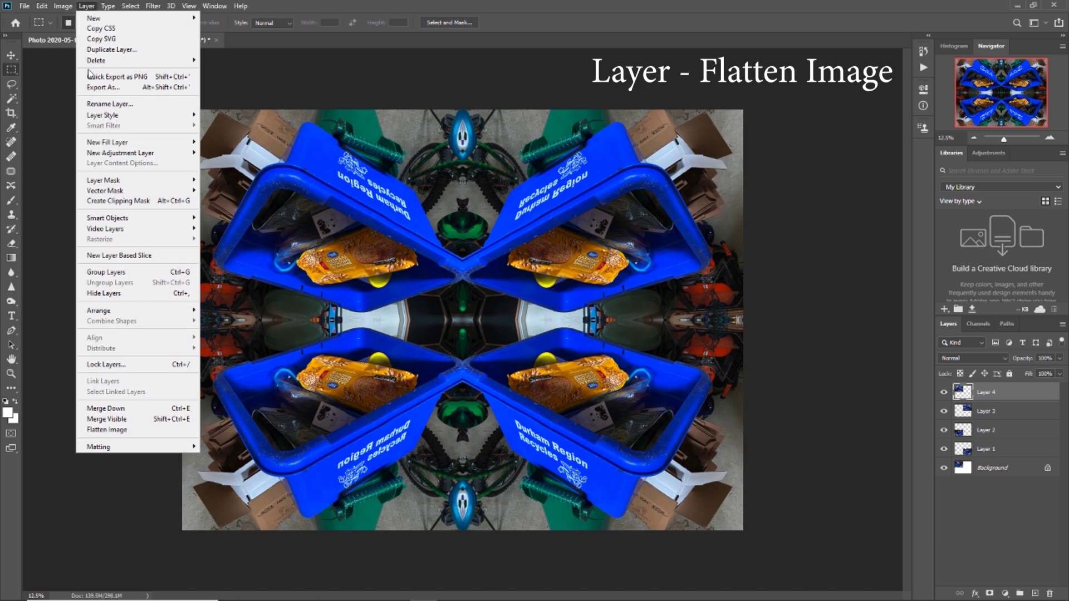
{"action": "left_click", "coordinate": [101, 431]}
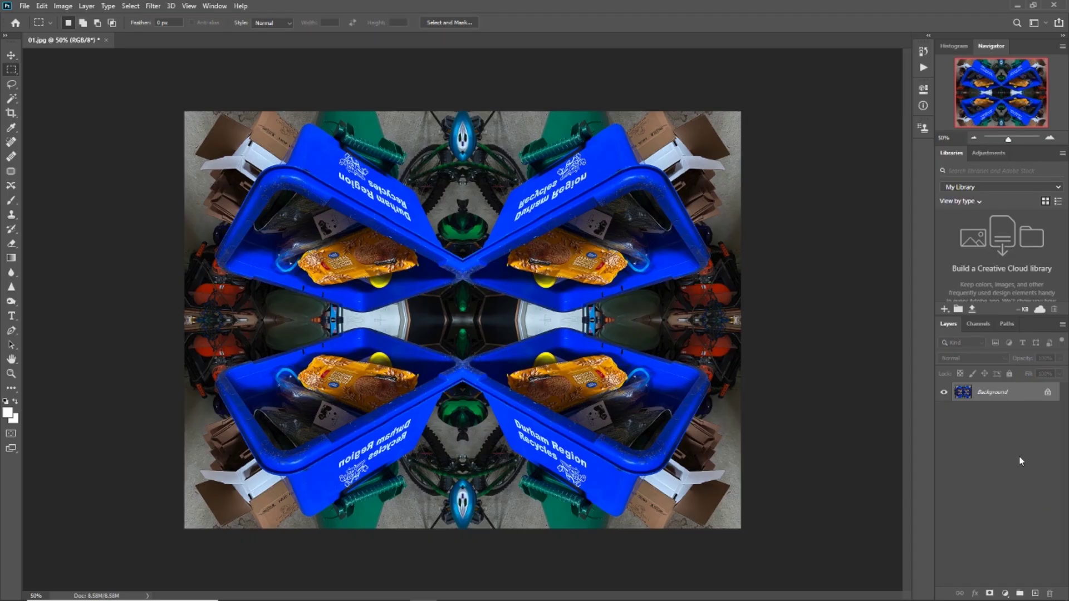
{"action": "right_click", "coordinate": [1011, 396]}
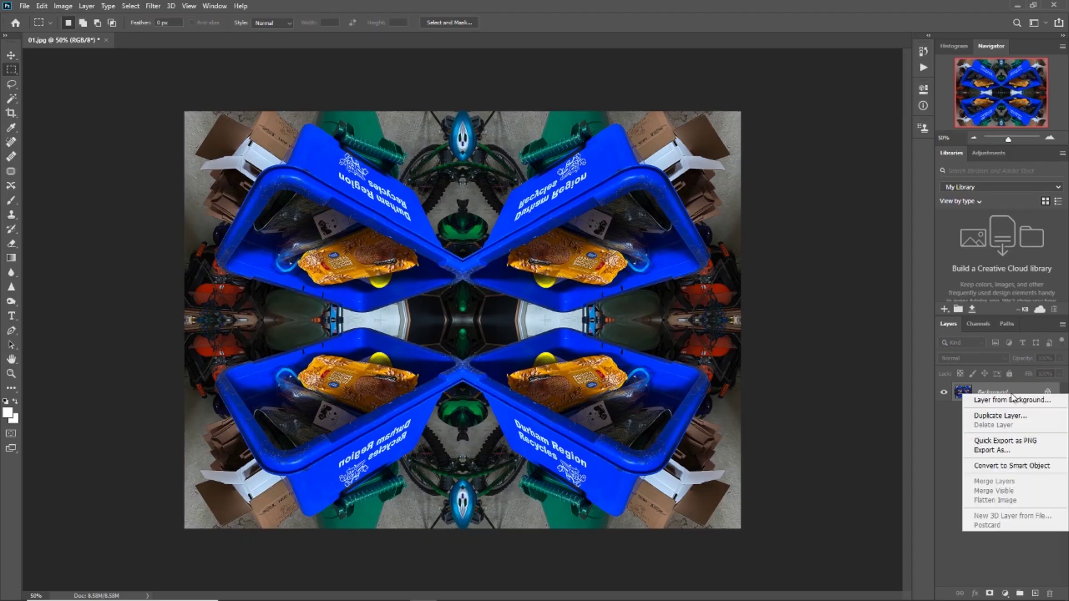
{"action": "left_click", "coordinate": [1007, 468]}
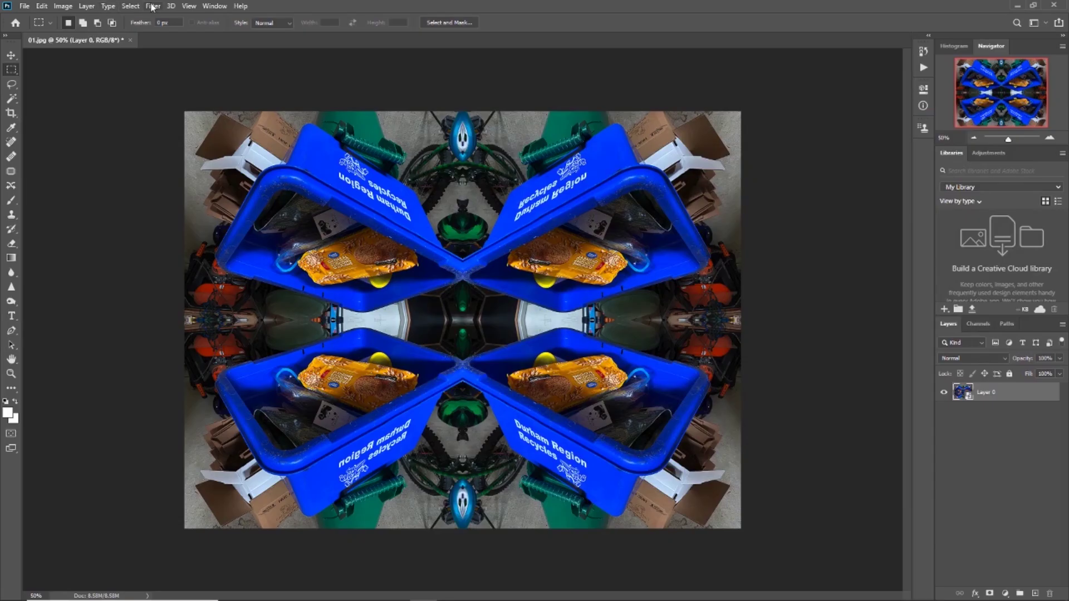
- Apply a Mezzotint filter to the smart object with the type set to Medium Strokes
{"action": "left_click", "coordinate": [152, 7]}
{"action": "mouse_move", "coordinate": [177, 176]}
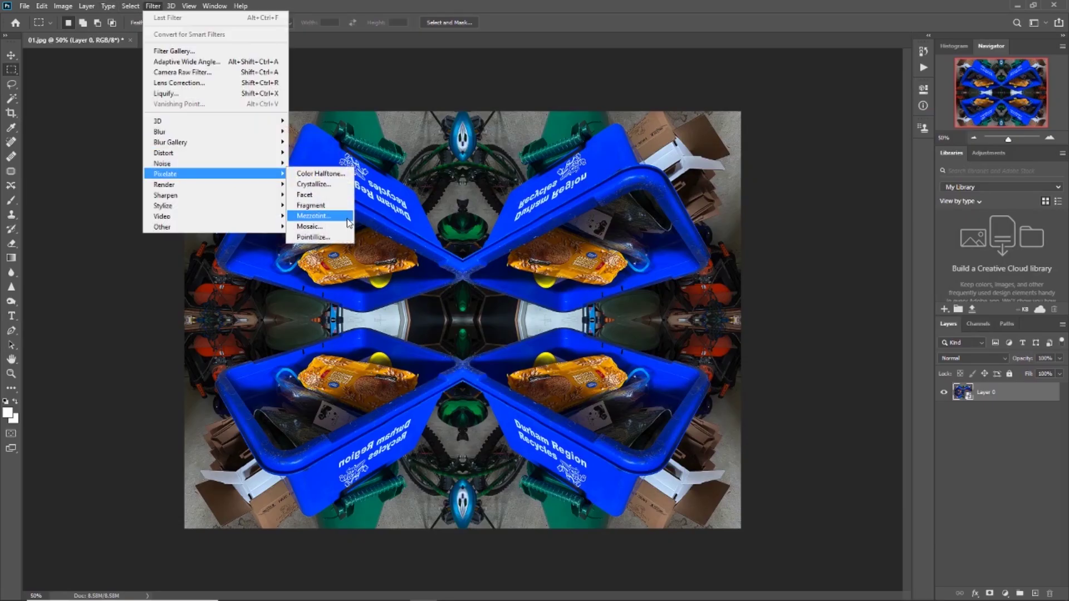
{"action": "left_click", "coordinate": [345, 220]}
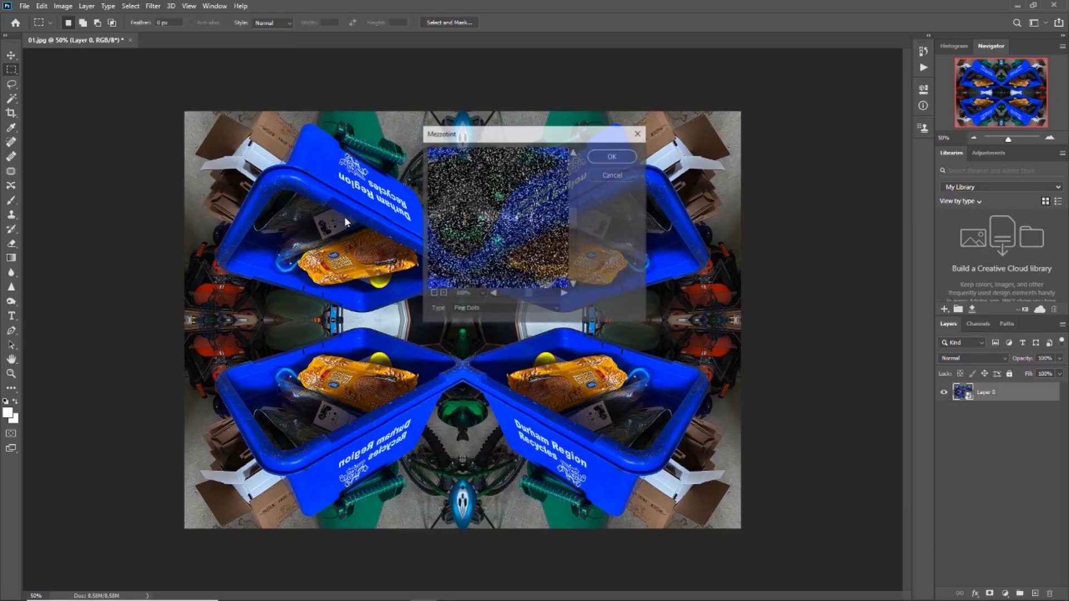
{"action": "left_click", "coordinate": [465, 311]}
{"action": "left_click", "coordinate": [459, 403]}
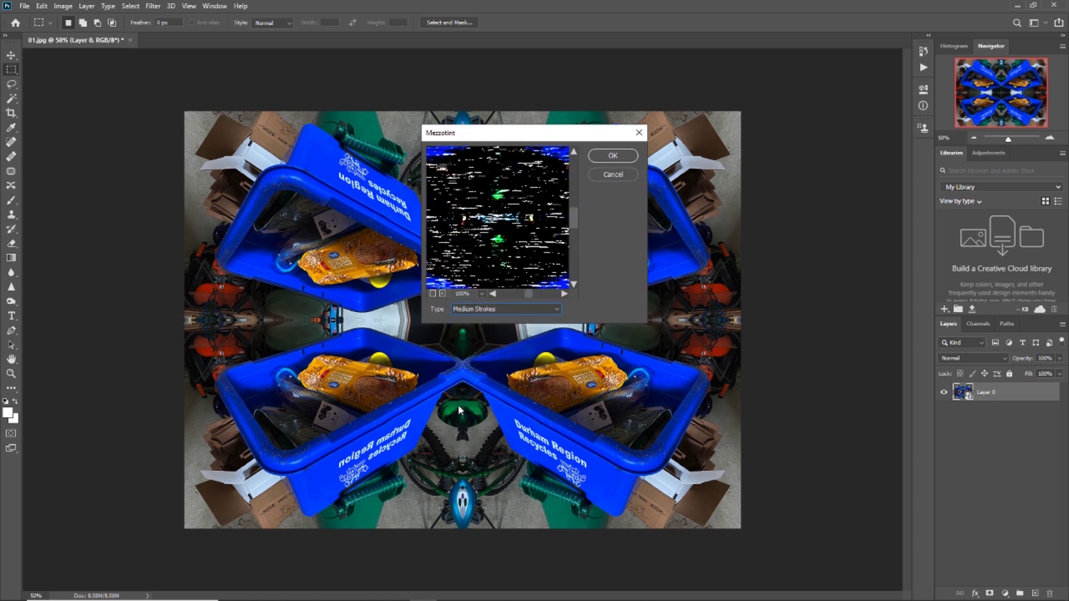
{"action": "left_click", "coordinate": [613, 155]}
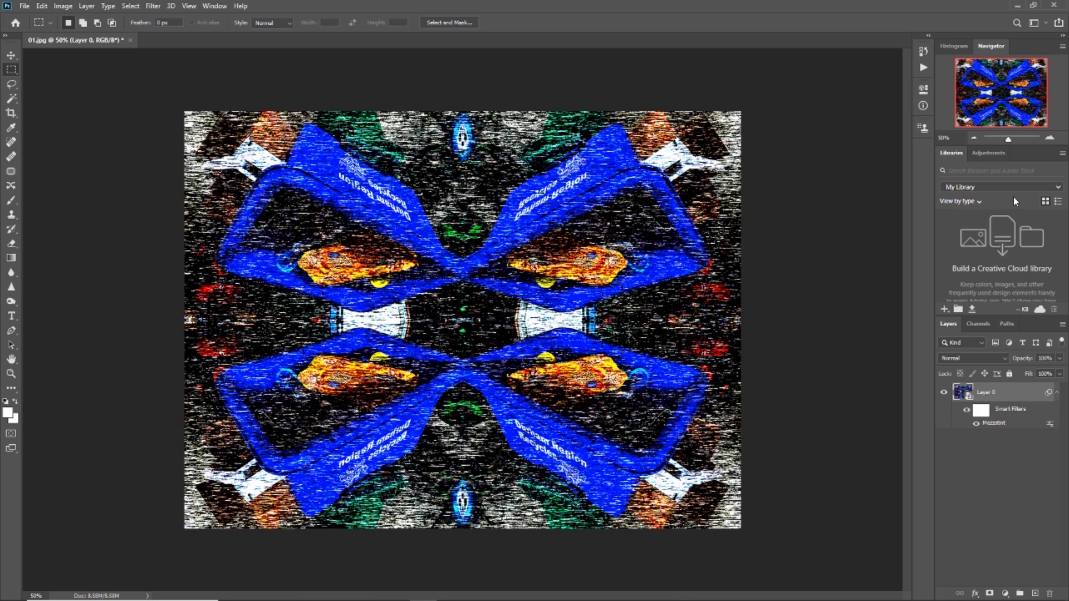
- Apply a Radial Blur with amount 100, the Zoom blur method and Best quality
{"action": "left_click", "coordinate": [153, 6]}
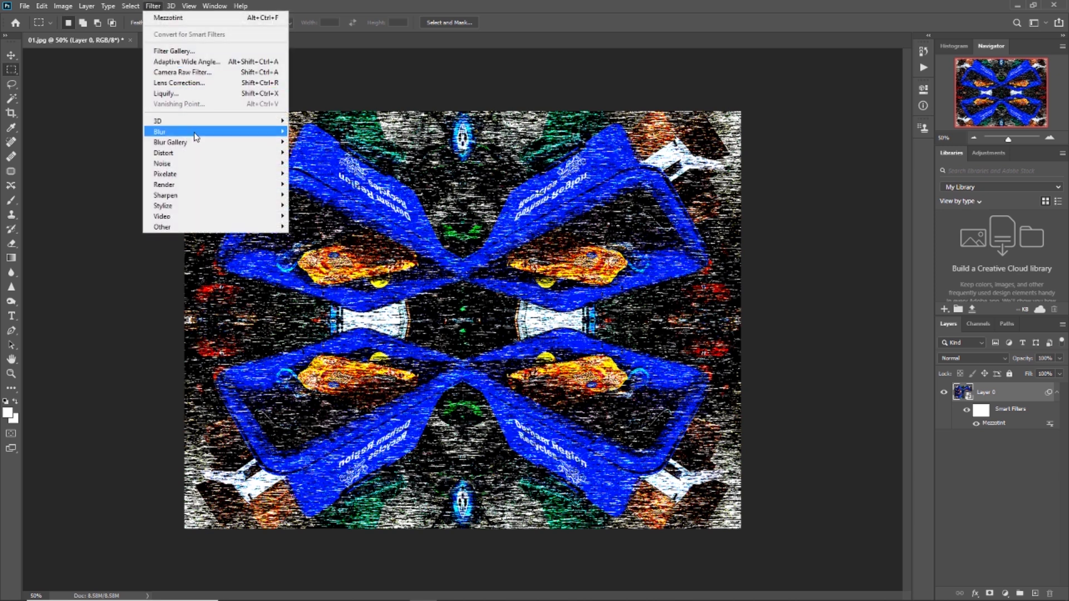
{"action": "mouse_move", "coordinate": [167, 131]}
{"action": "left_click", "coordinate": [312, 205]}
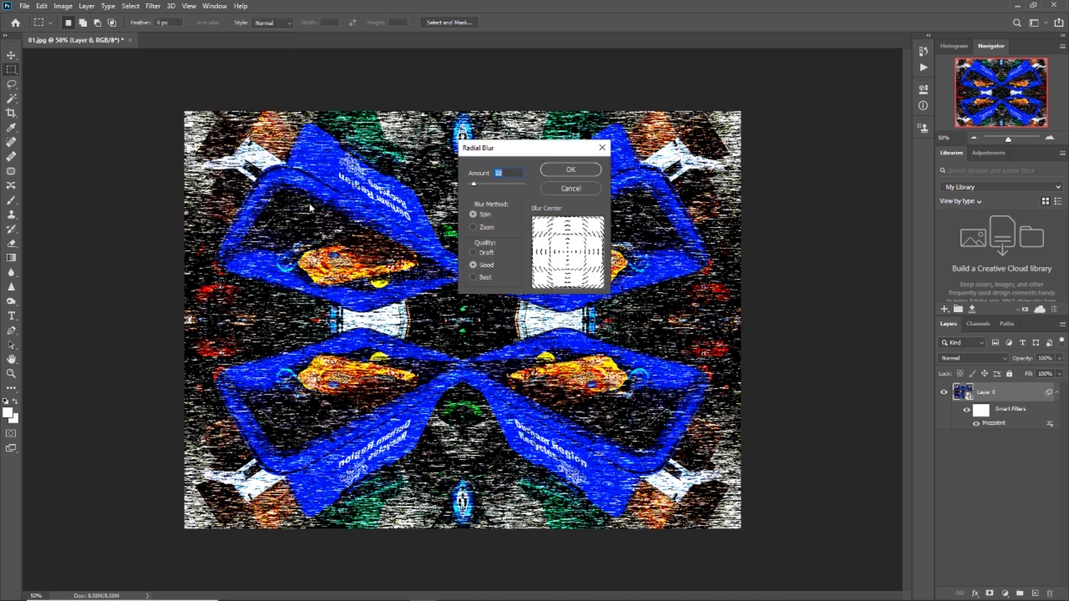
{"action": "left_click_drag", "start_coordinate": [475, 183], "coordinate": [534, 186]}
{"action": "left_click", "coordinate": [473, 227]}
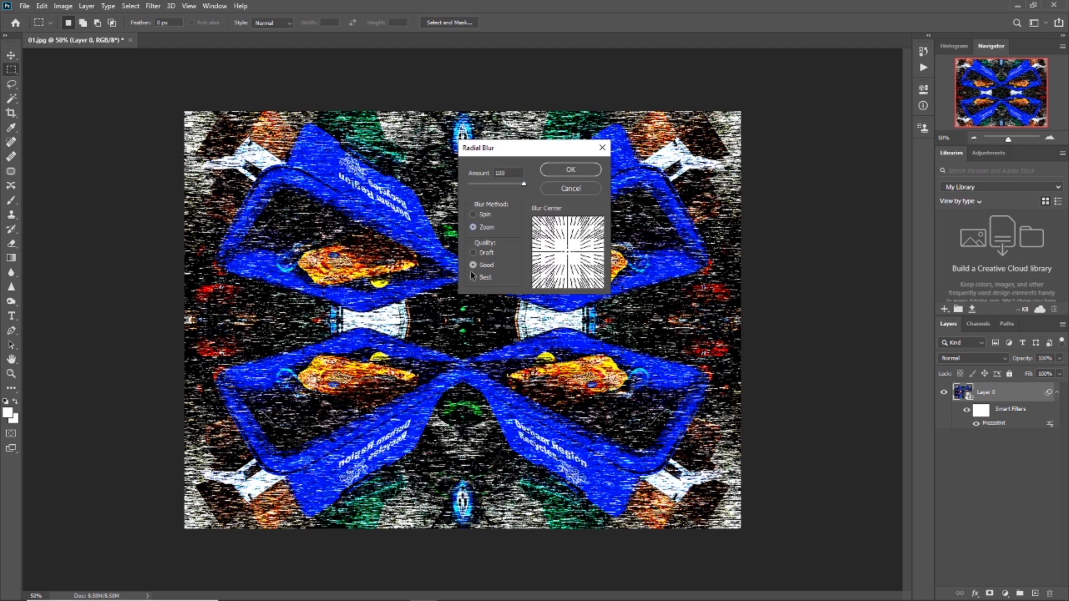
{"action": "left_click", "coordinate": [473, 277]}
{"action": "left_click", "coordinate": [561, 168]}
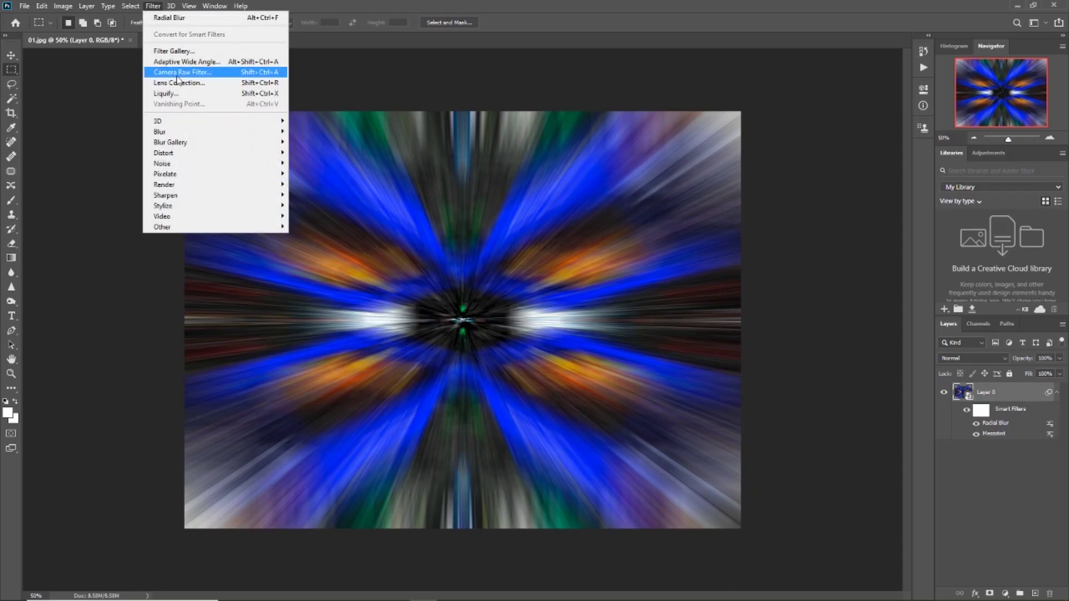
- Apply the Radial Blur filter to the smart object two more times with the same settings
{"action": "mouse_move", "coordinate": [184, 134]}
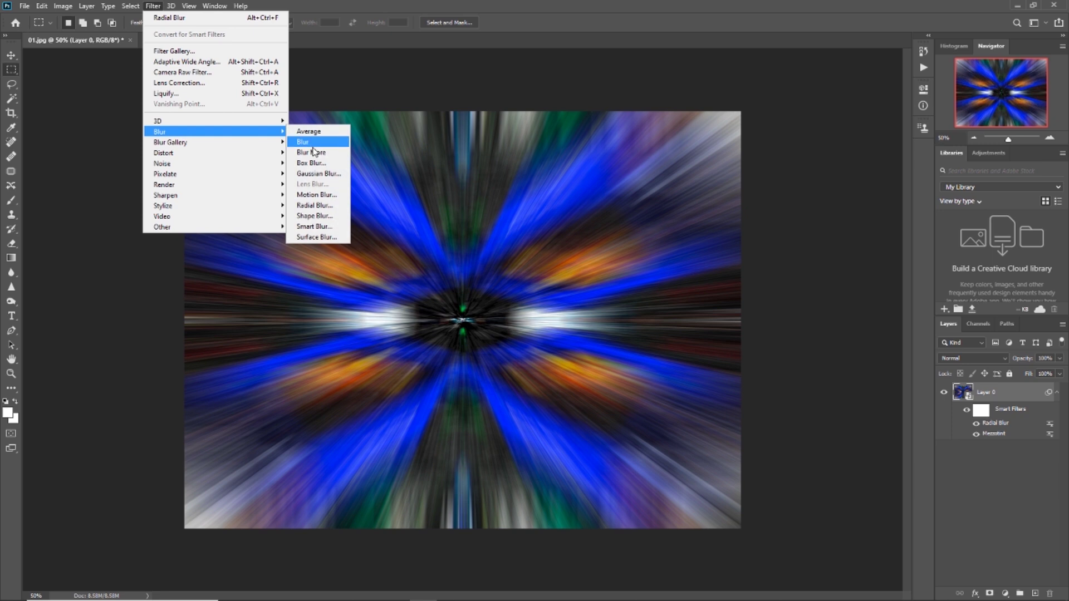
{"action": "left_click", "coordinate": [312, 206]}
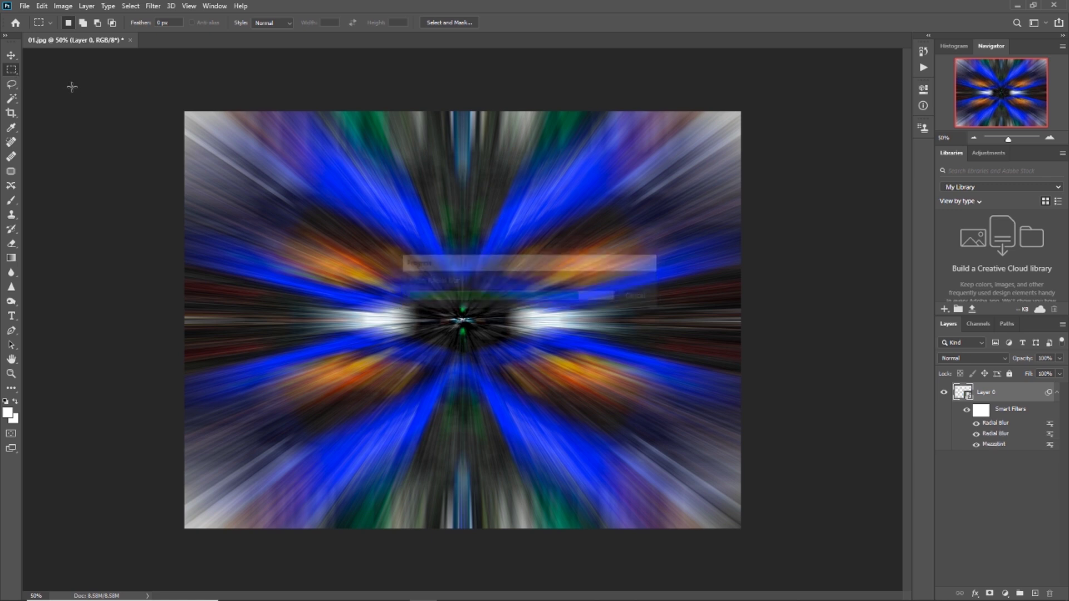
{"action": "left_click", "coordinate": [151, 6]}
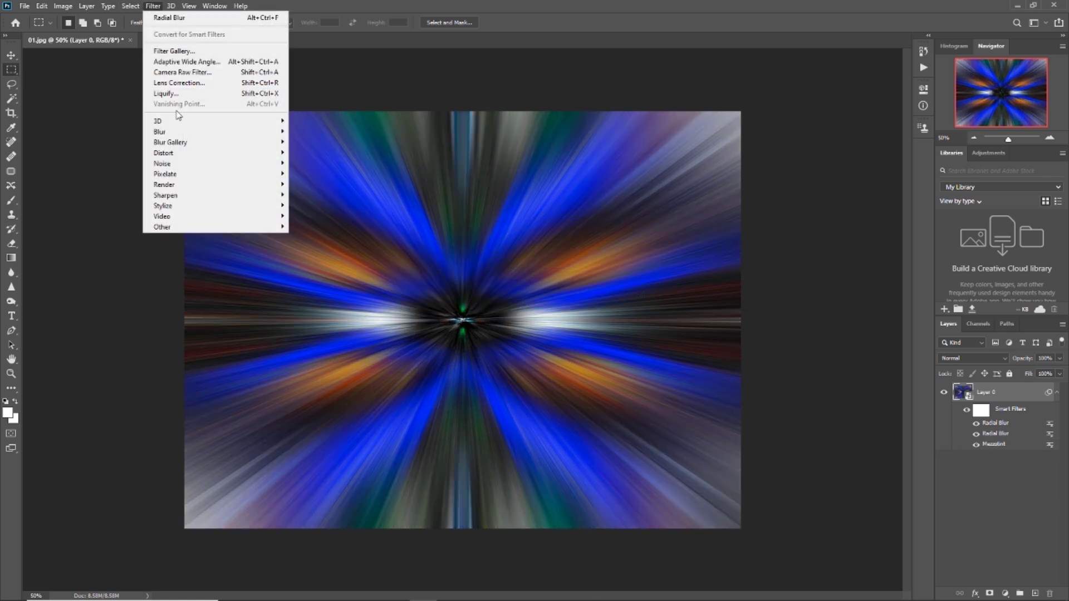
{"action": "mouse_move", "coordinate": [182, 132]}
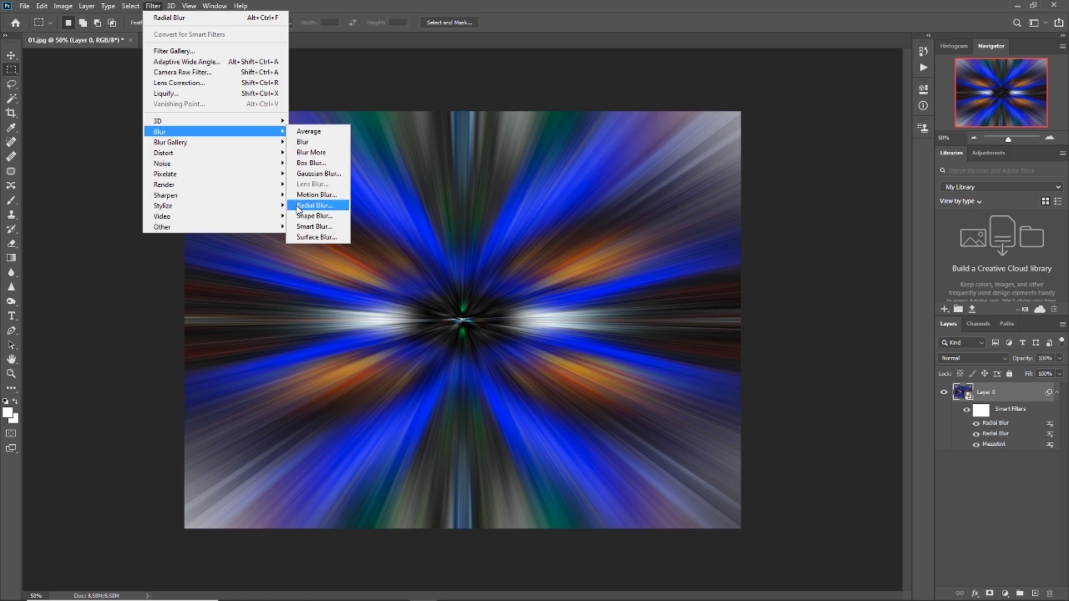
{"action": "left_click", "coordinate": [298, 207]}
{"action": "left_click", "coordinate": [590, 174]}
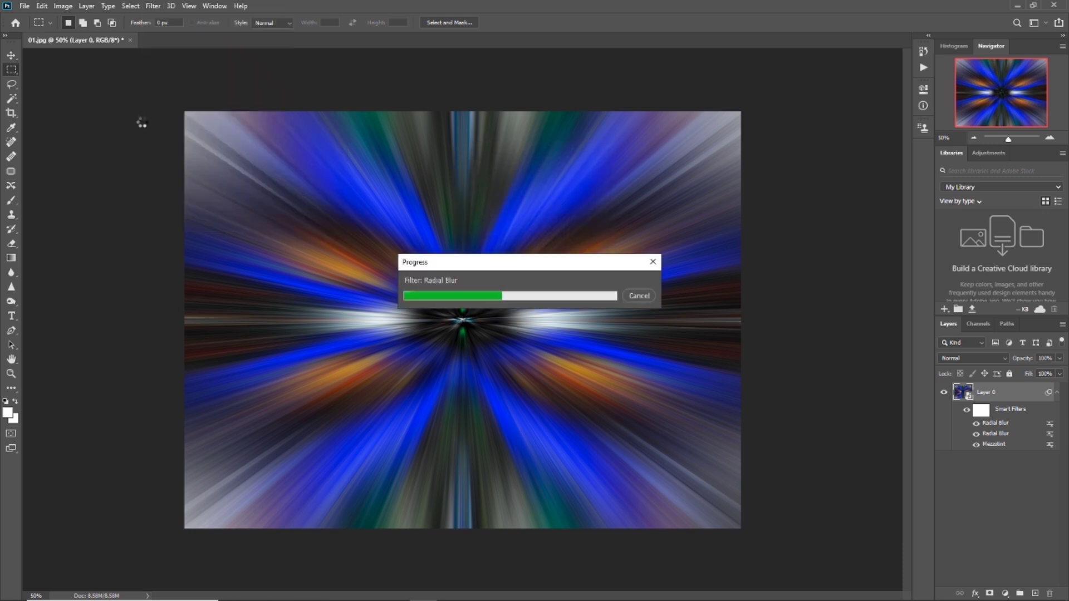
- Apply one more Radial Blur filter to the smart object with the same settings
{"action": "left_click", "coordinate": [153, 6]}
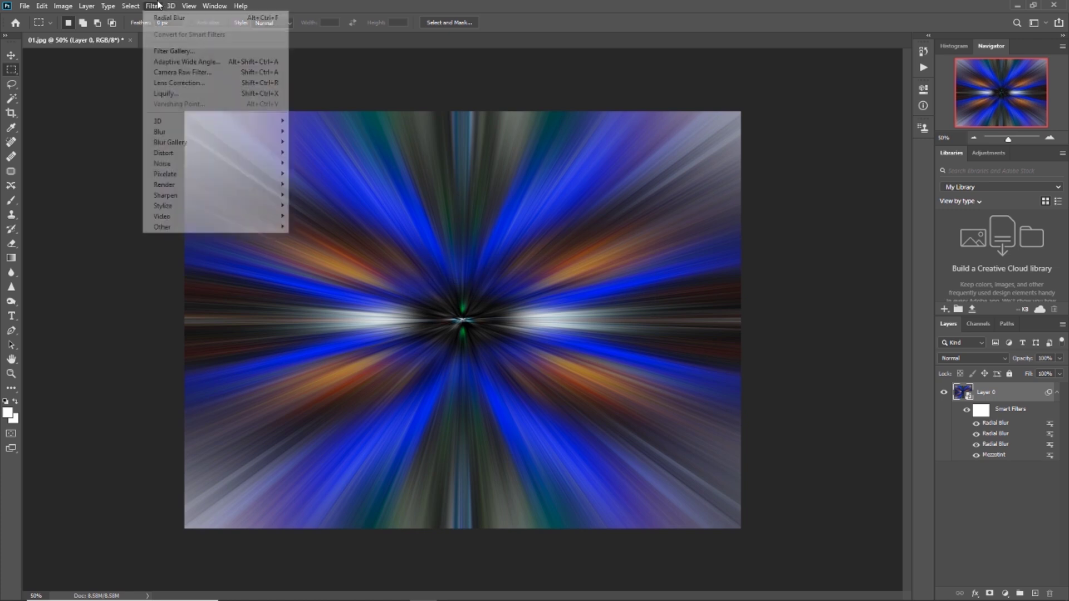
{"action": "mouse_move", "coordinate": [198, 131]}
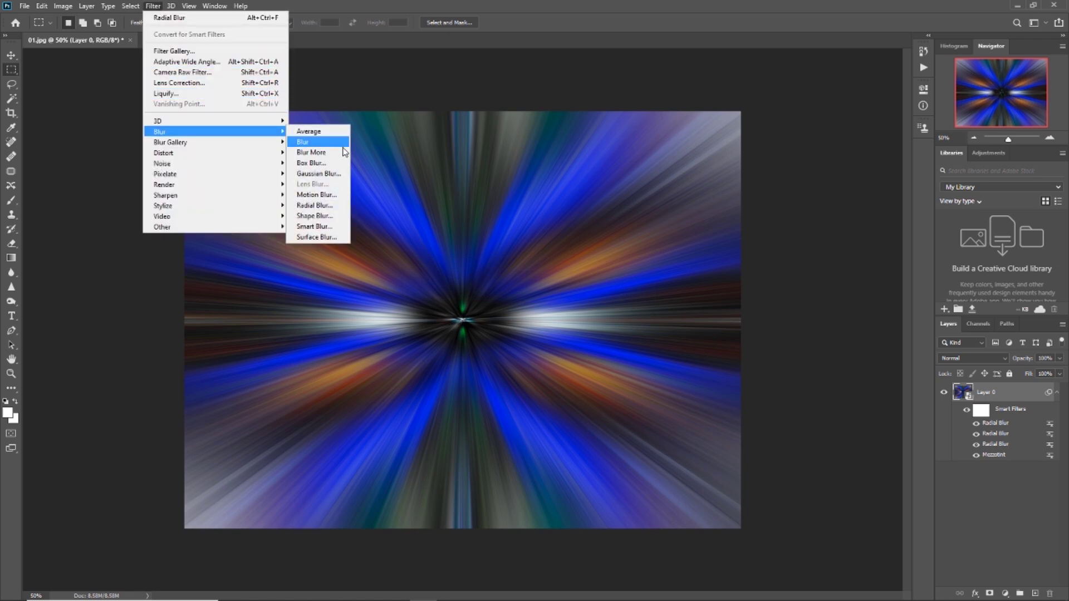
{"action": "left_click", "coordinate": [331, 205]}
{"action": "left_click", "coordinate": [557, 194]}
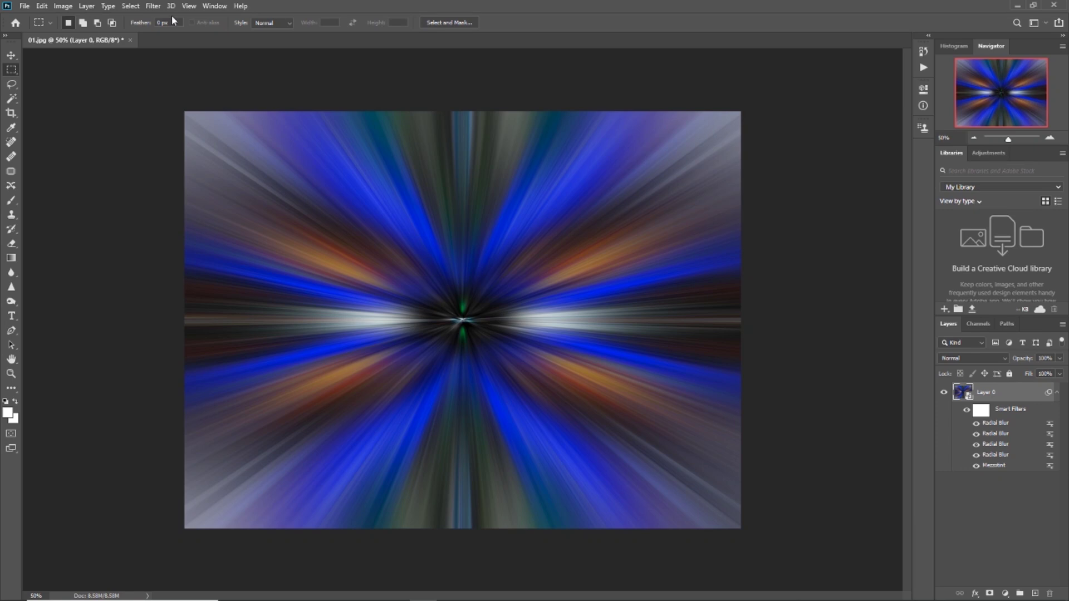
- Try a Twirl distortion with an angle of -100 on the smart object and undo it
{"action": "left_click", "coordinate": [152, 7]}
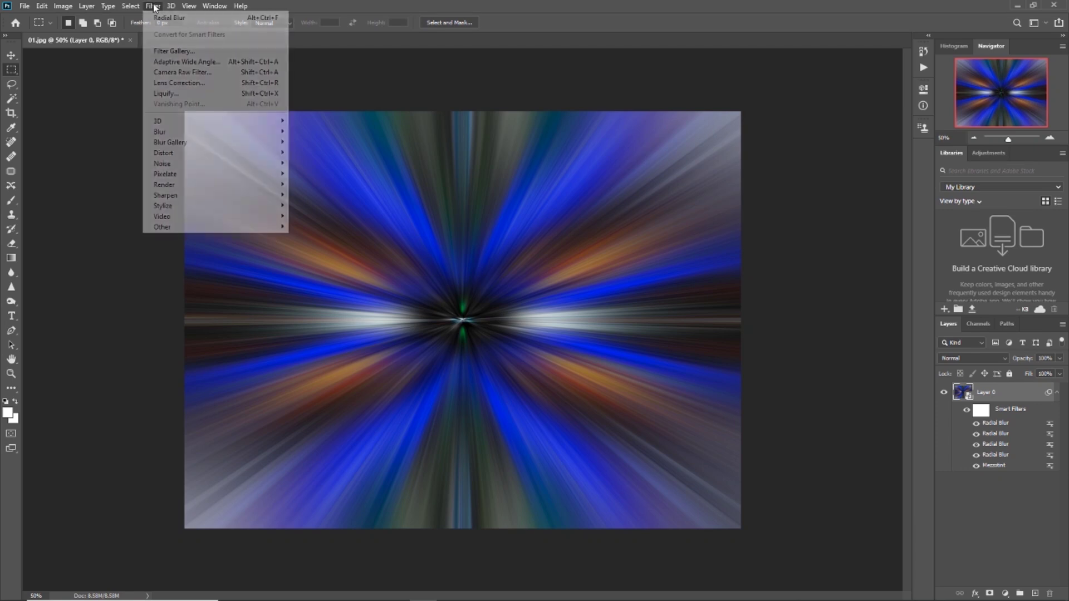
{"action": "mouse_move", "coordinate": [147, 154]}
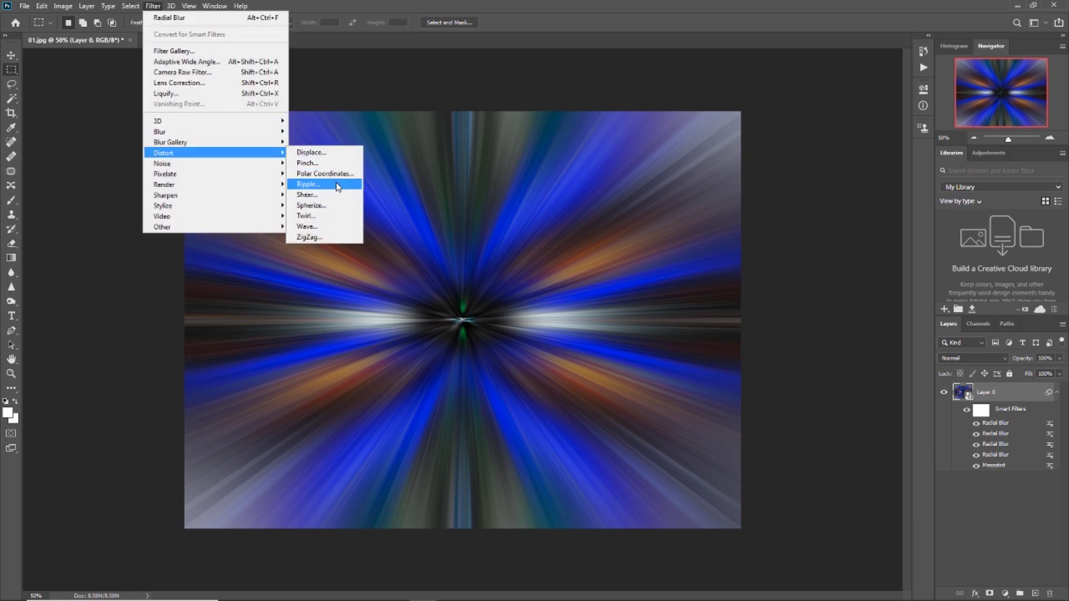
{"action": "left_click", "coordinate": [338, 217]}
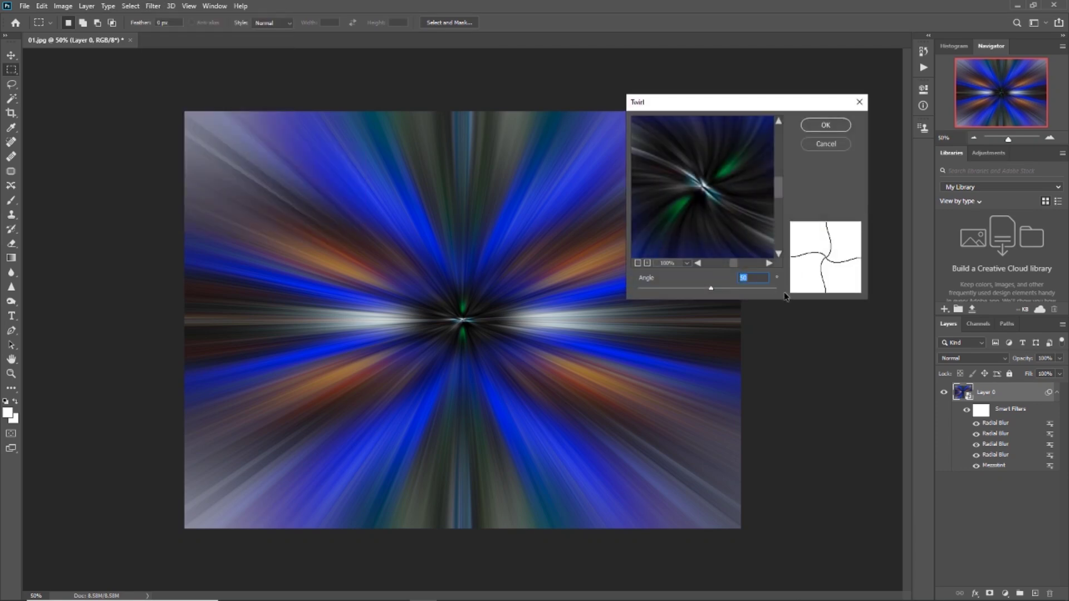
{"action": "type", "text": "-100"}
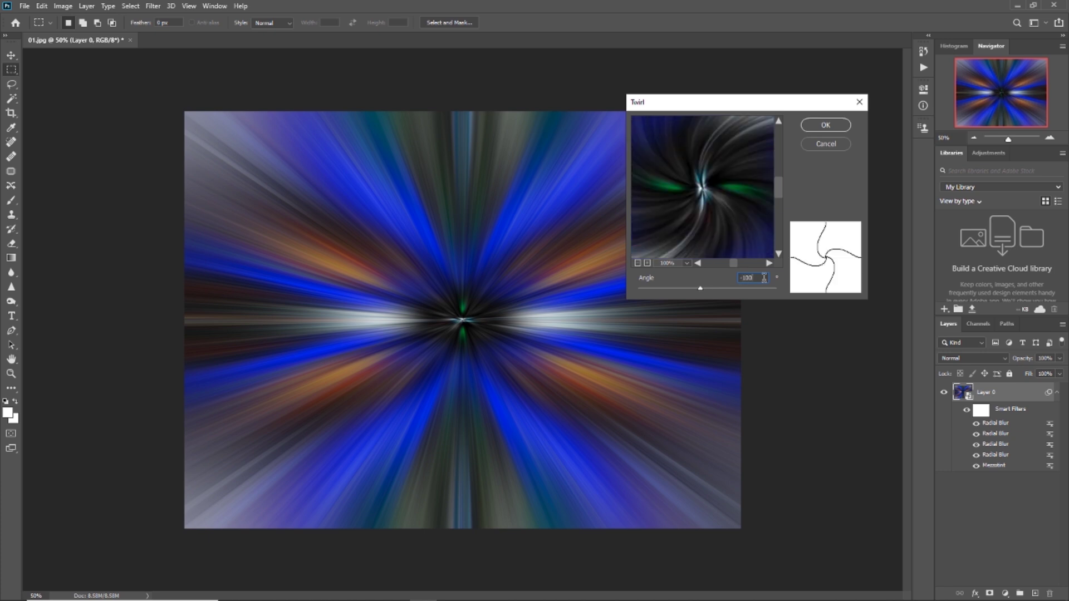
{"action": "key", "text": "Return"}
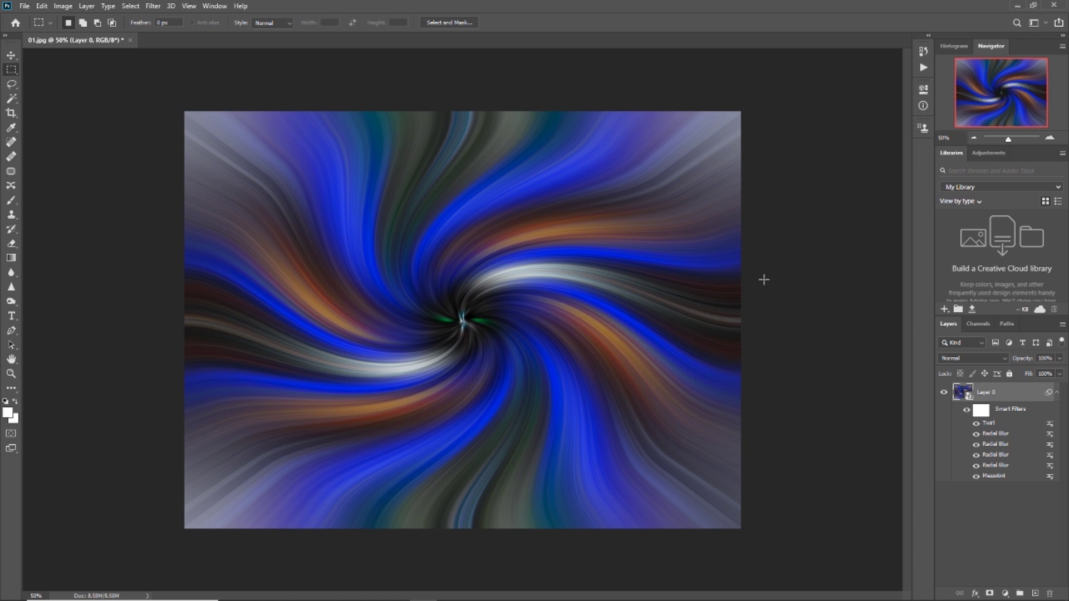
{"action": "key", "text": "ctrl+z"}
- Apply a Twirl filter to the smart object with the angle set to -60
{"action": "left_click", "coordinate": [153, 6]}
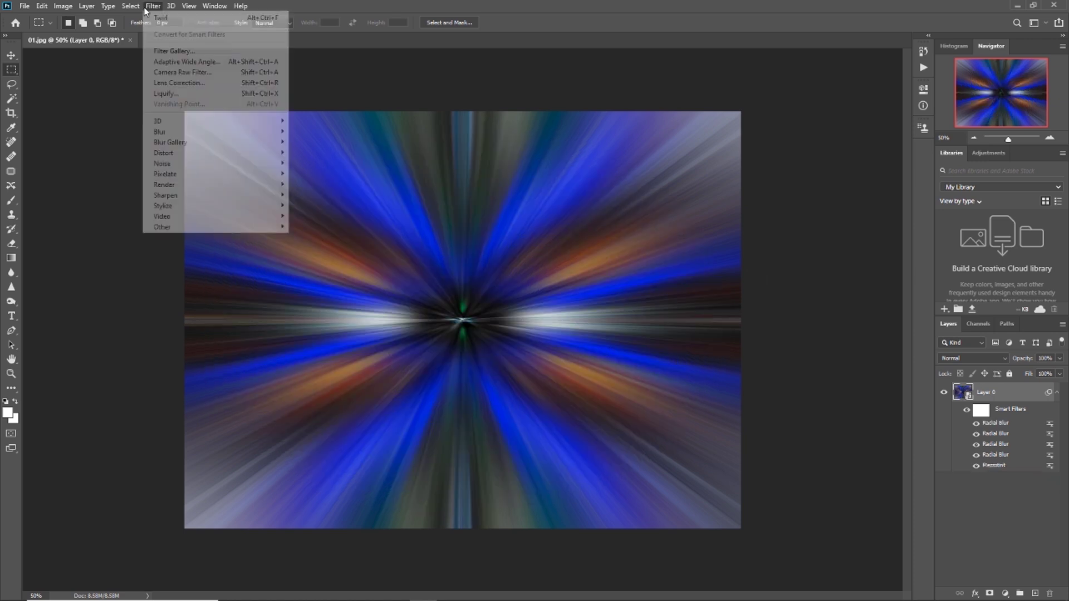
{"action": "mouse_move", "coordinate": [186, 169]}
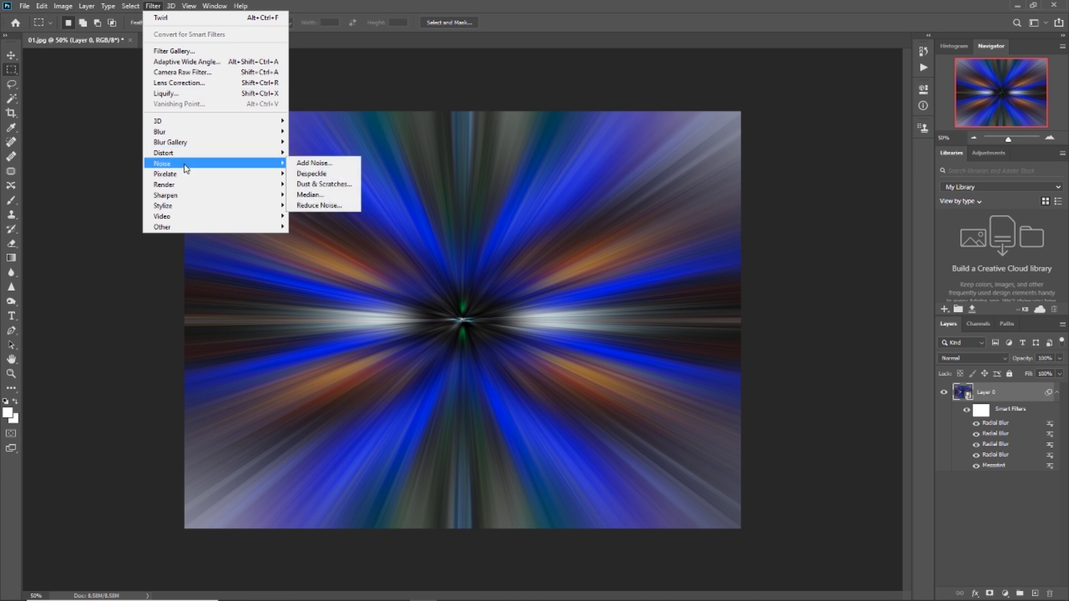
{"action": "left_click", "coordinate": [328, 222]}
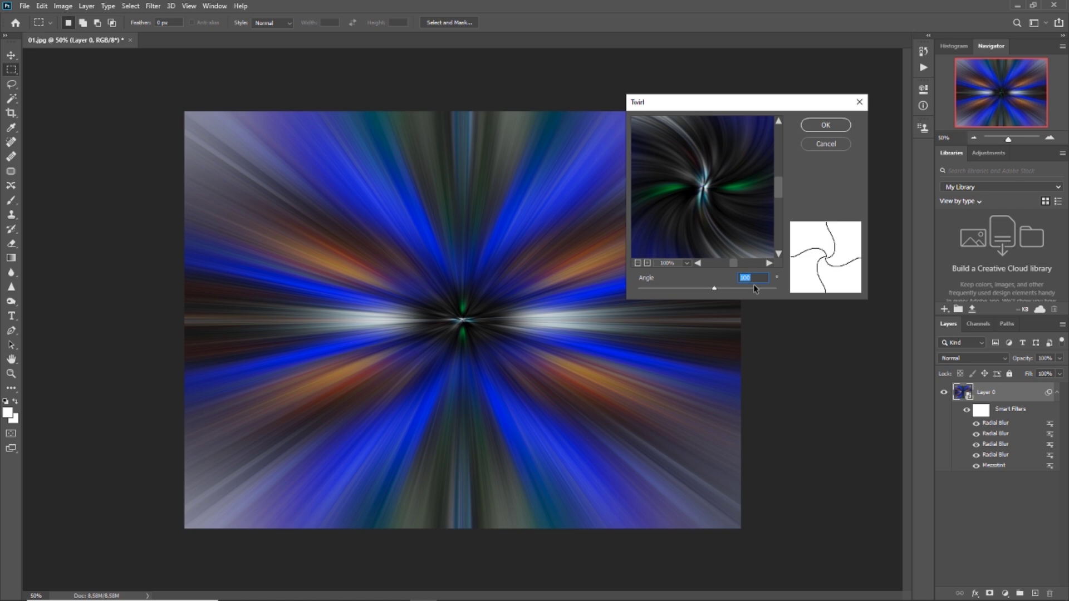
{"action": "type", "text": "-100"}
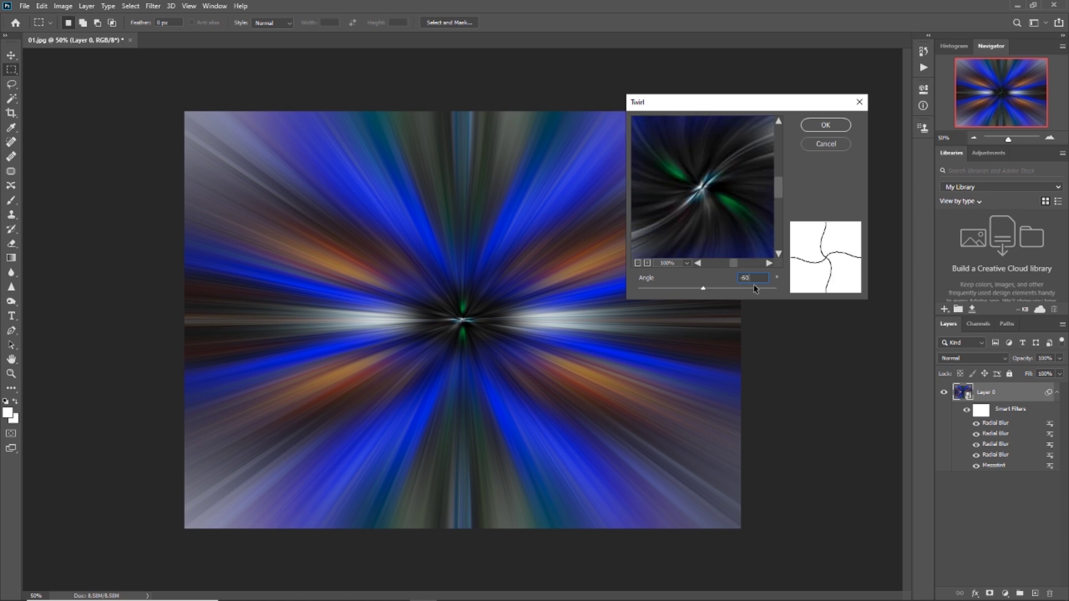
{"action": "key", "text": "Return"}
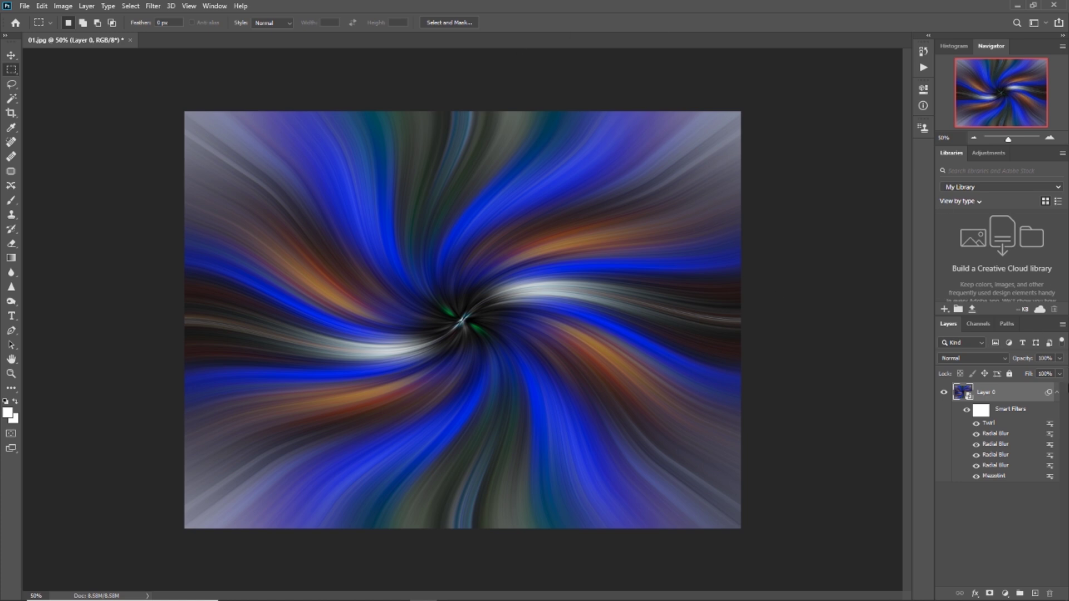
- Set the blending mode of the Twirl smart filter to Lighten
{"action": "double_click", "coordinate": [1050, 423]}
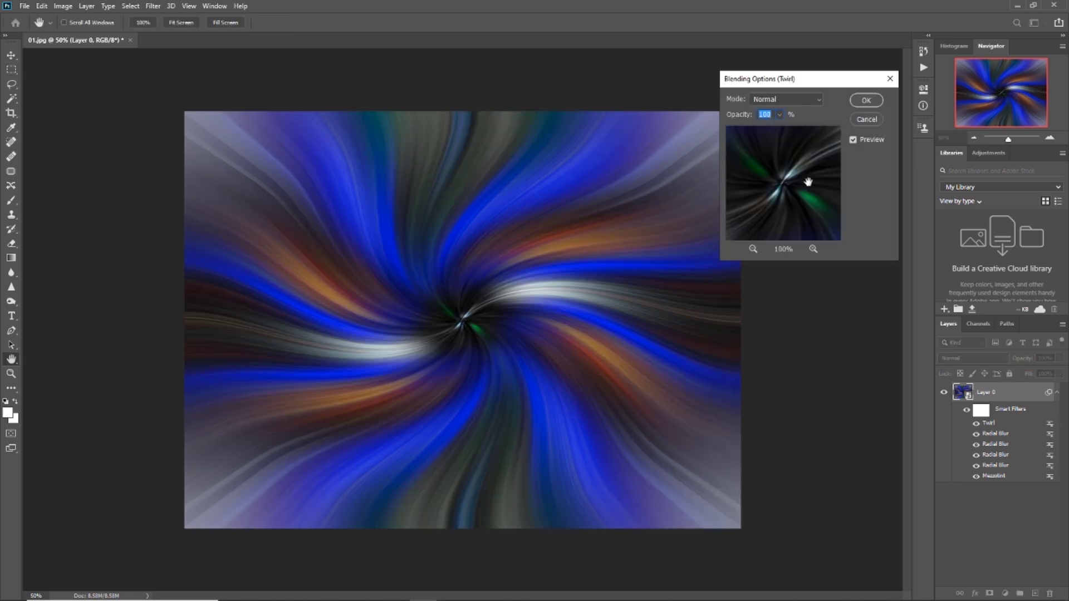
{"action": "left_click", "coordinate": [819, 100]}
{"action": "left_click", "coordinate": [762, 195]}
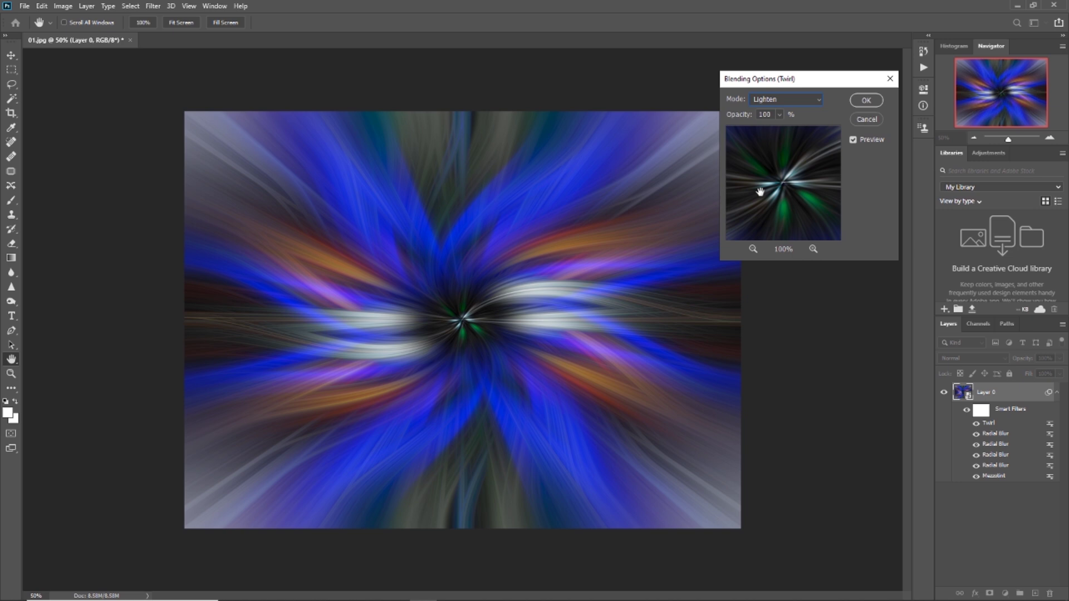
{"action": "left_click", "coordinate": [864, 101]}
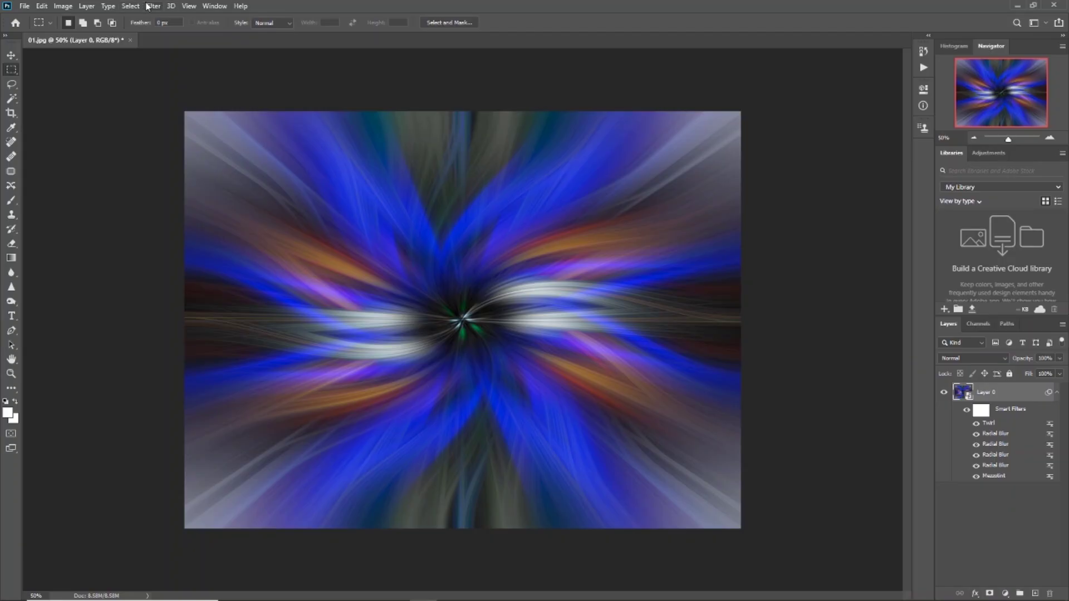
- Add a second Twirl filter to the smart object with a positive angle of about 200
{"action": "left_click", "coordinate": [148, 7]}
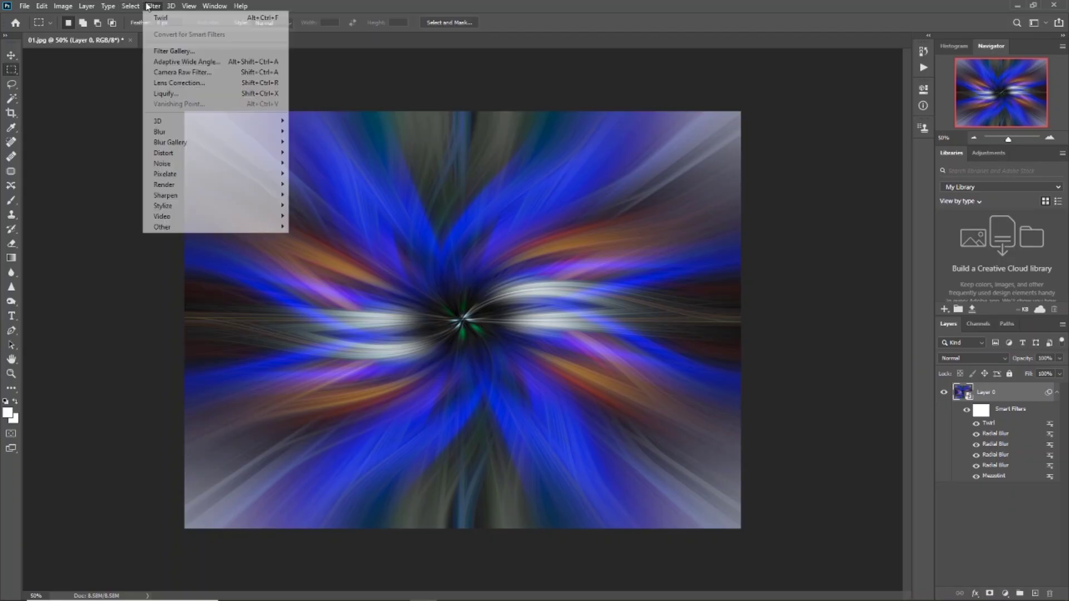
{"action": "mouse_move", "coordinate": [188, 134]}
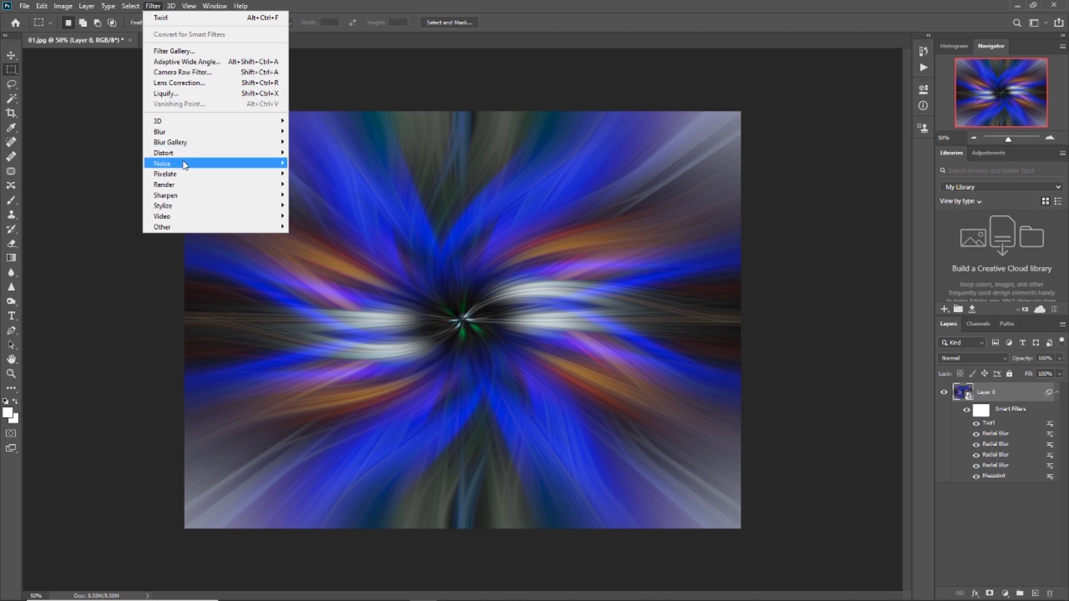
{"action": "mouse_move", "coordinate": [187, 154]}
{"action": "left_click", "coordinate": [349, 215]}
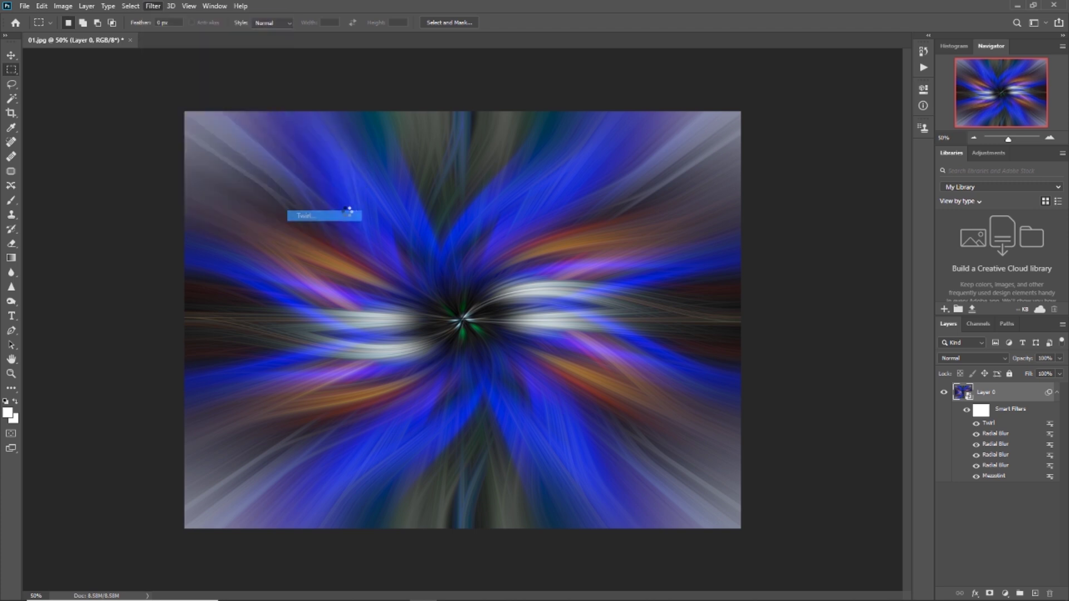
{"action": "left_click", "coordinate": [721, 288]}
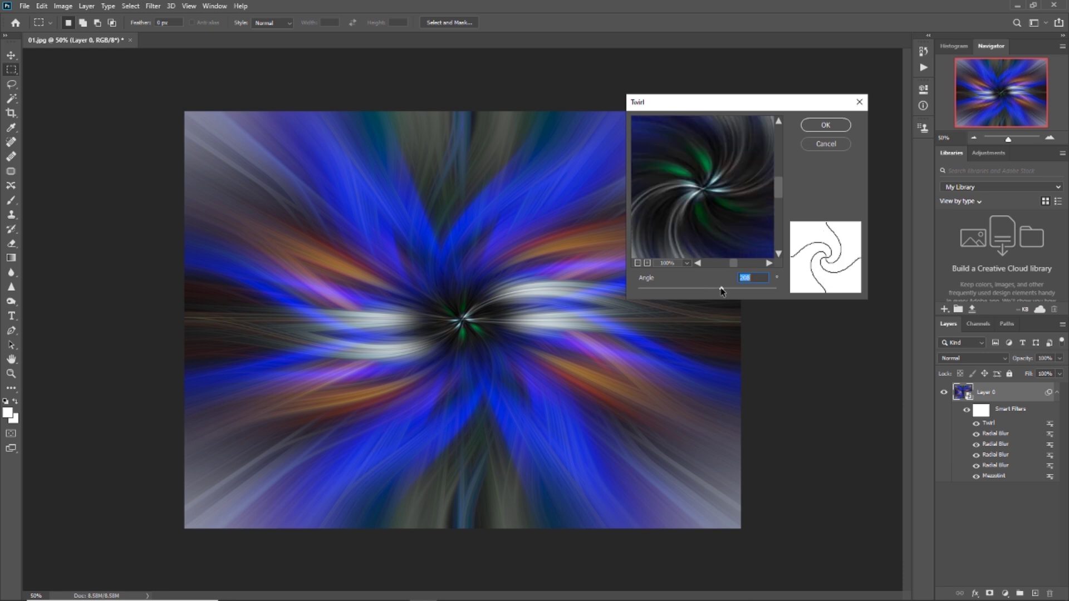
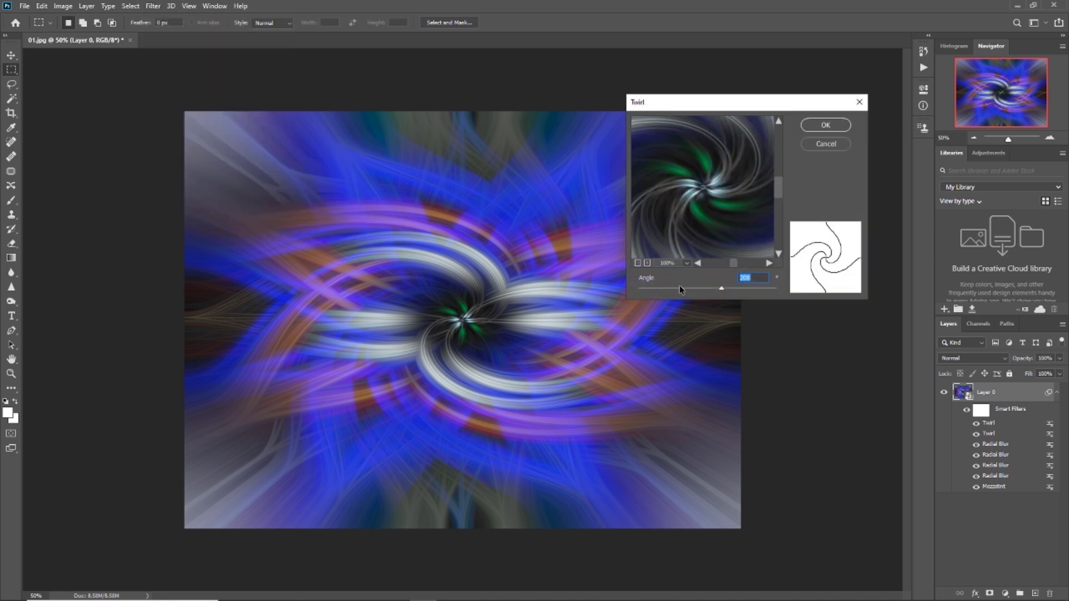
- Apply a third Twirl with an angle of about -460 and set its blending mode to Lighten
{"action": "left_click", "coordinate": [675, 289]}
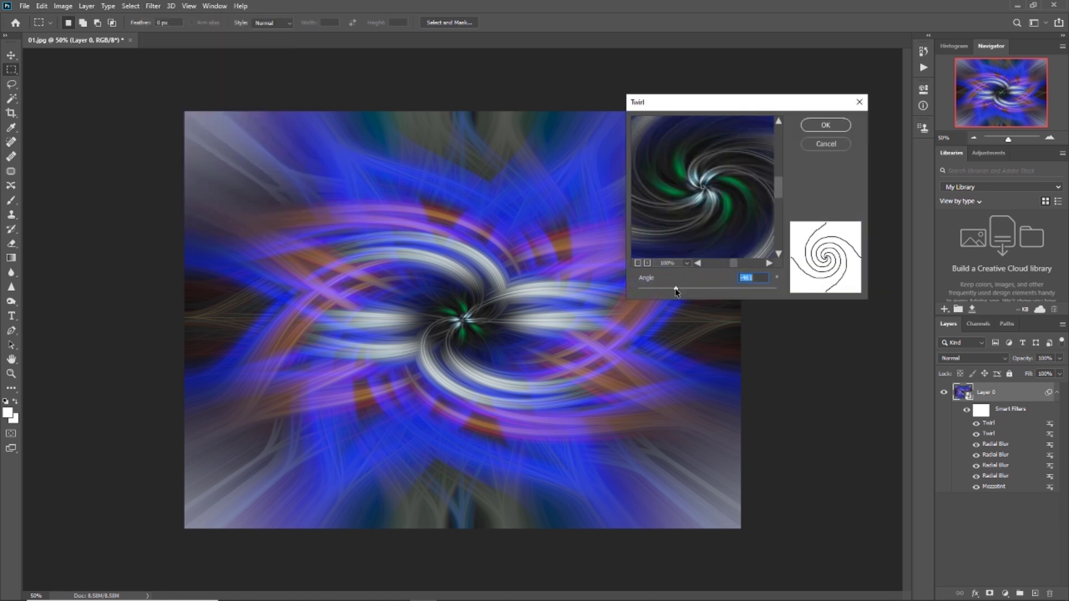
{"action": "left_click", "coordinate": [821, 126]}
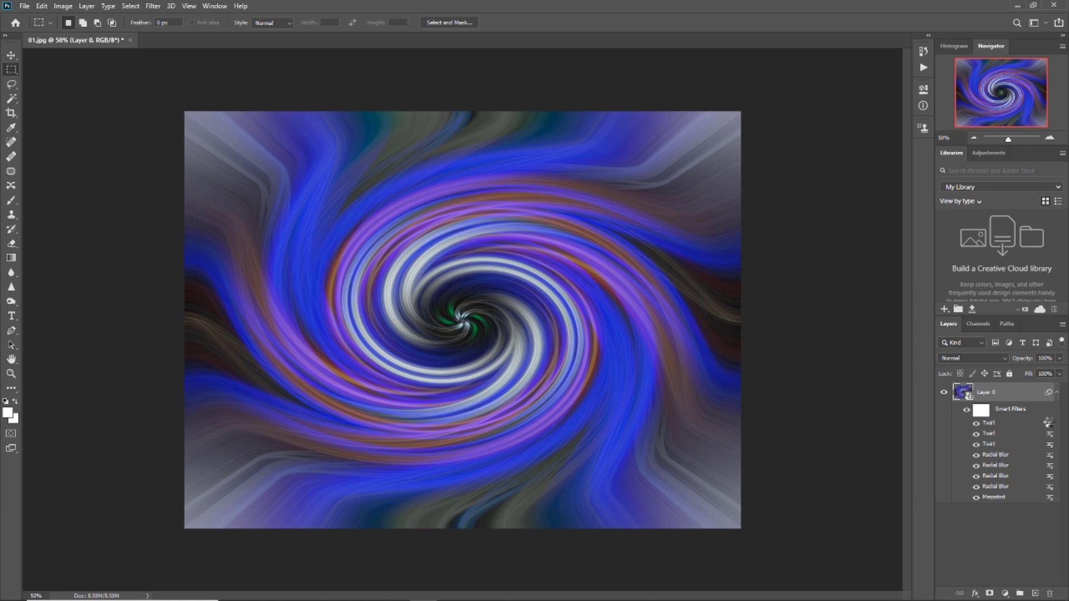
{"action": "double_click", "coordinate": [1048, 423]}
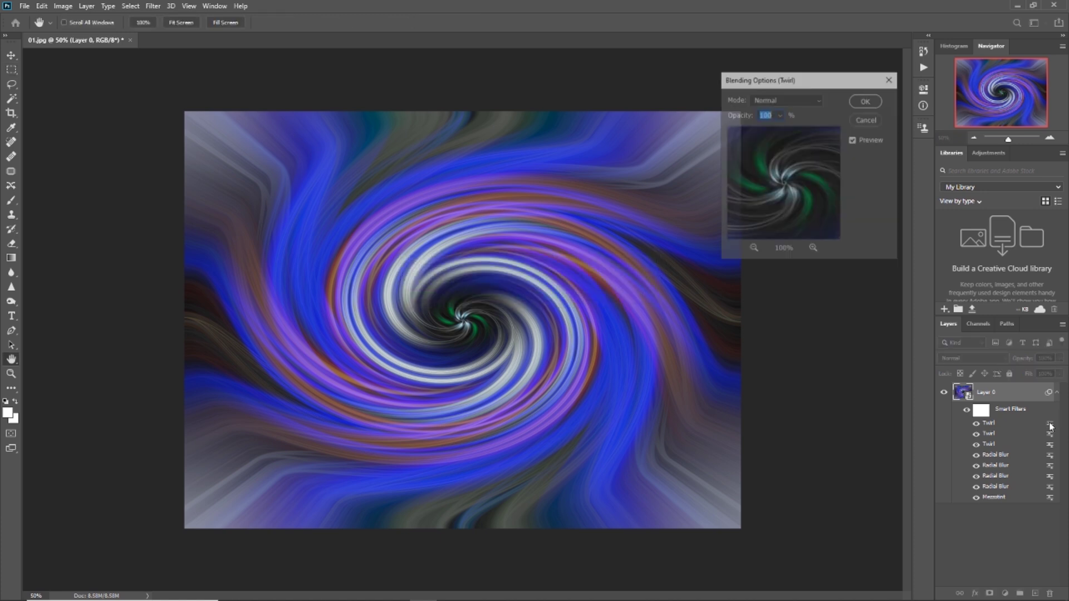
{"action": "left_click", "coordinate": [817, 103]}
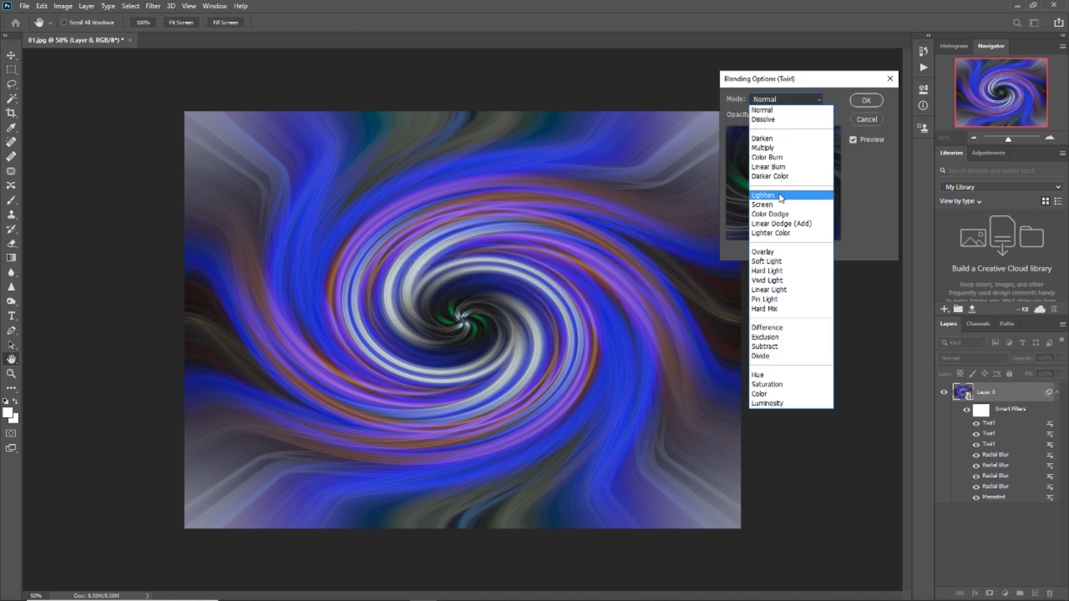
{"action": "left_click", "coordinate": [780, 201]}
{"action": "left_click", "coordinate": [814, 100]}
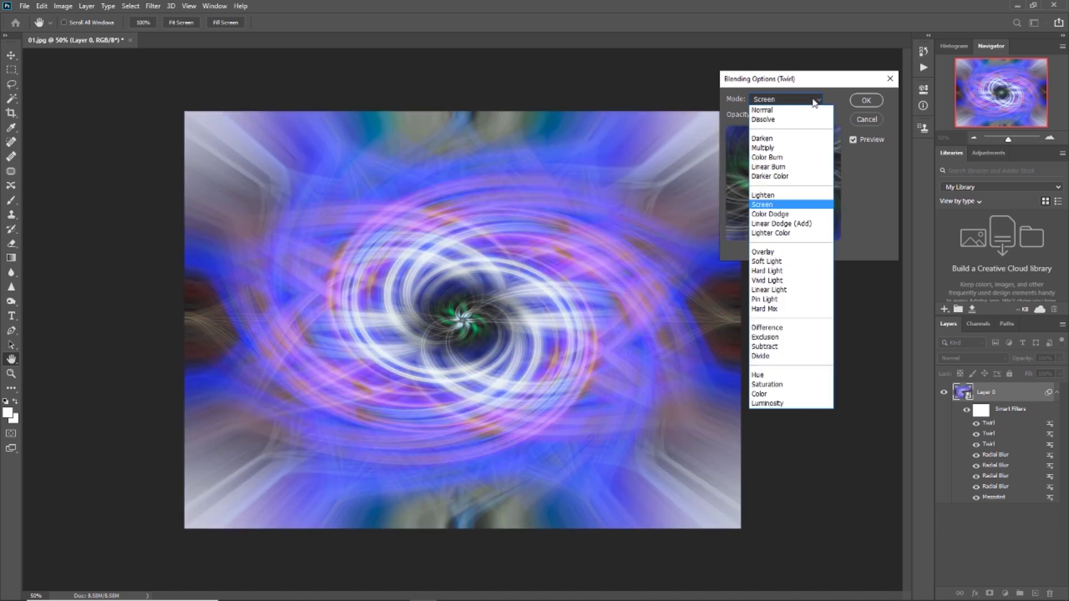
{"action": "left_click", "coordinate": [767, 195]}
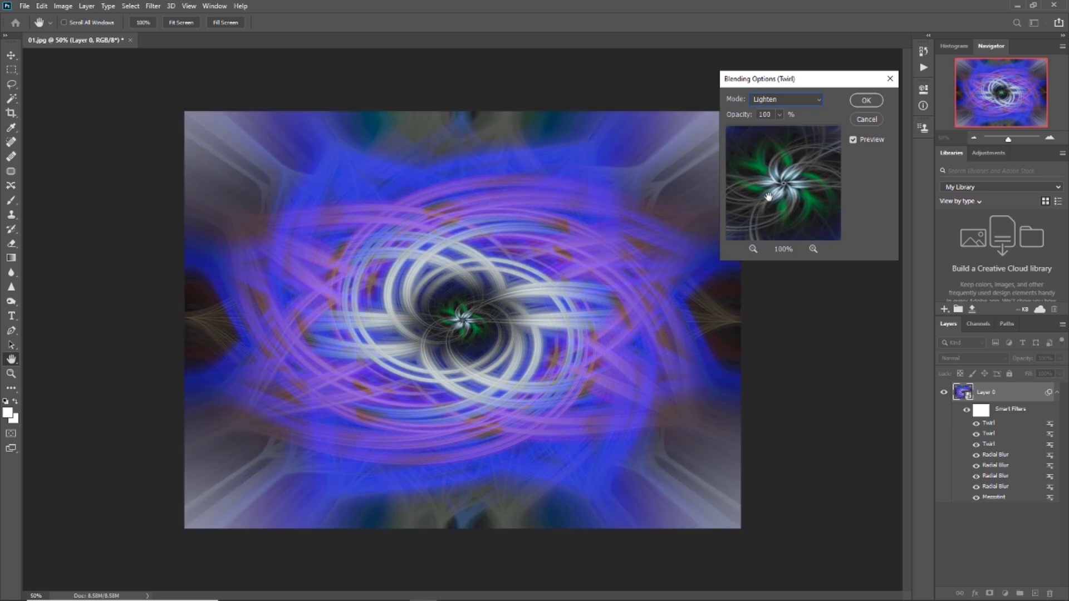
{"action": "left_click", "coordinate": [865, 101]}
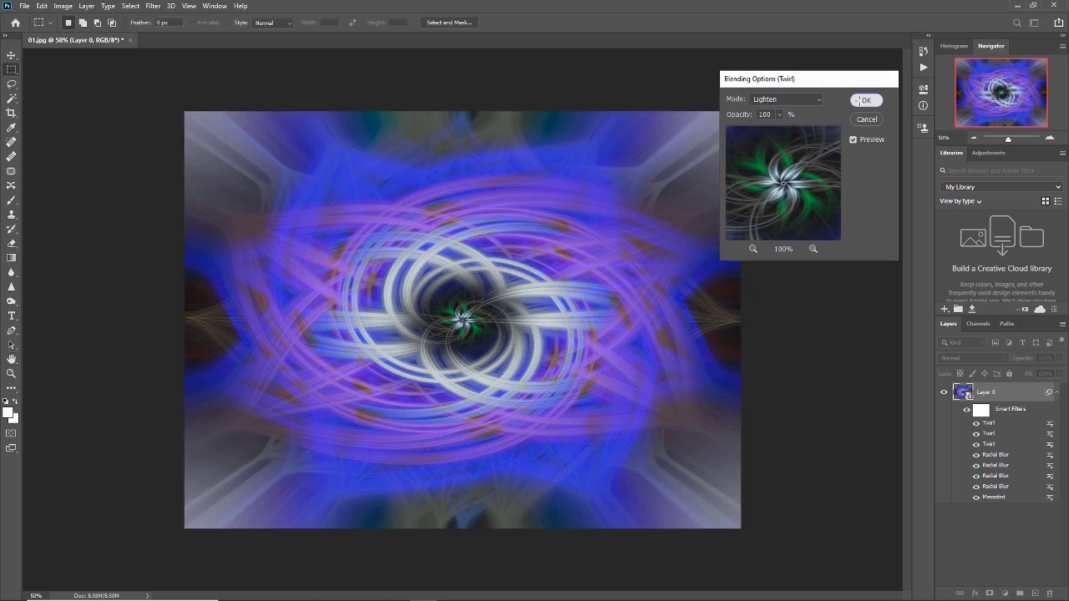
- Apply a fourth Twirl filter to the smart object with an angle of about 567
{"action": "left_click", "coordinate": [153, 7]}
{"action": "mouse_move", "coordinate": [181, 155]}
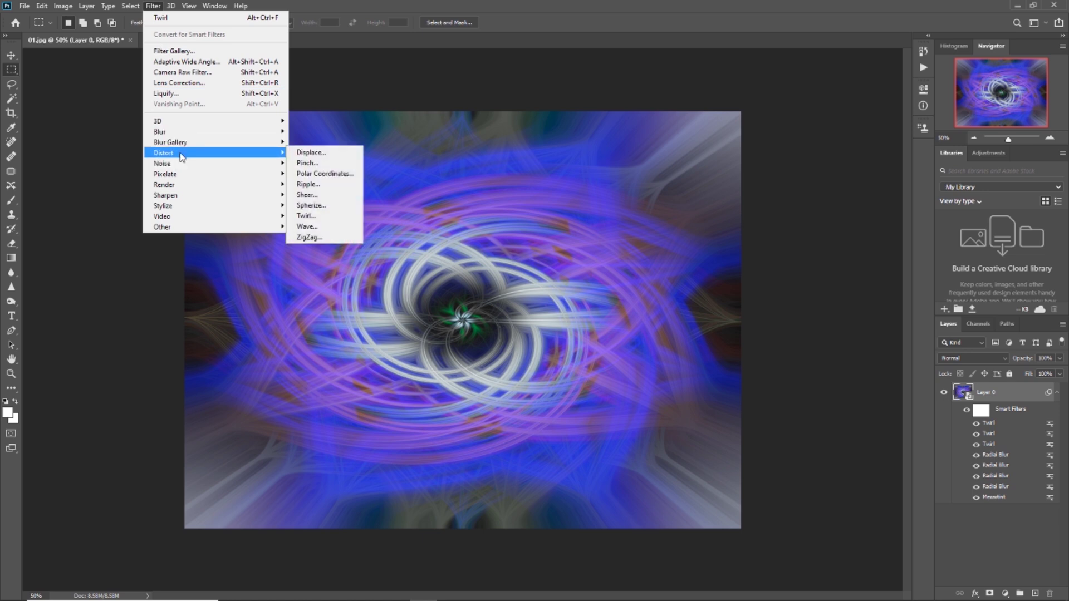
{"action": "left_click", "coordinate": [329, 216]}
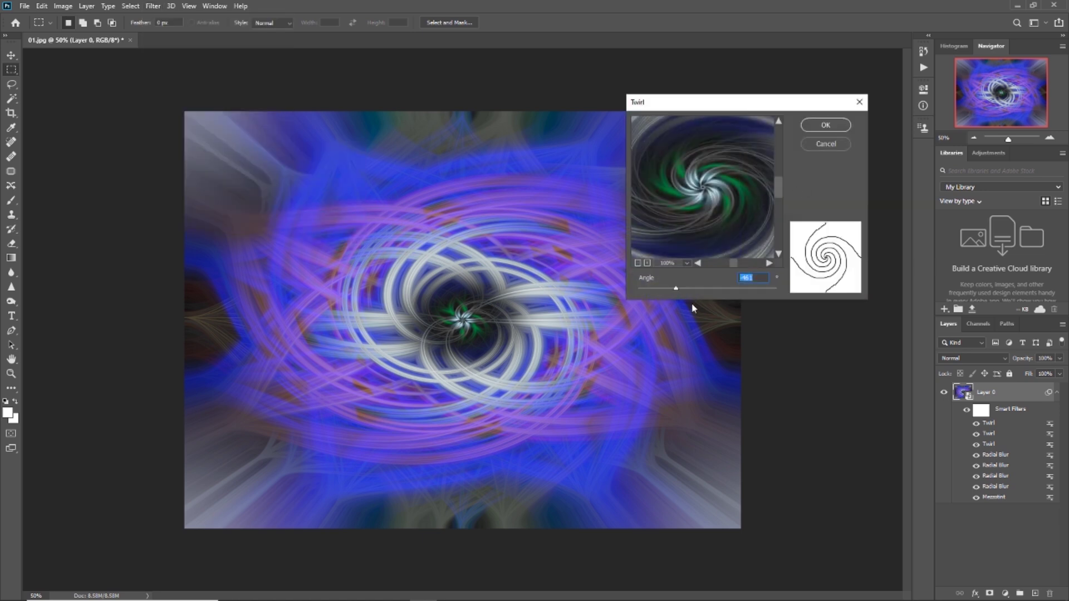
{"action": "left_click", "coordinate": [766, 289]}
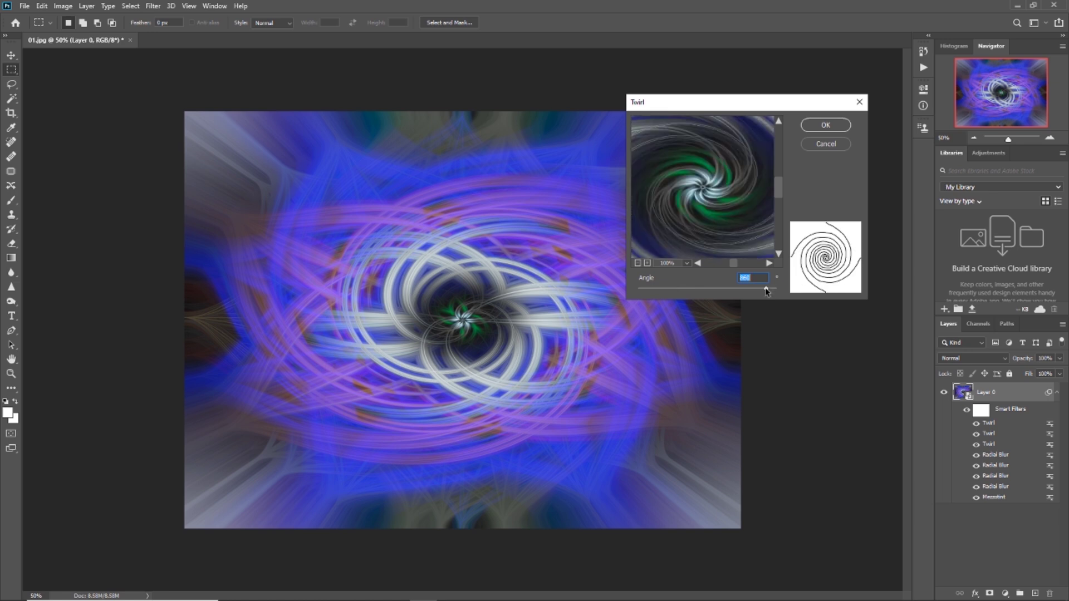
{"action": "left_click_drag", "start_coordinate": [766, 289], "coordinate": [741, 289]}
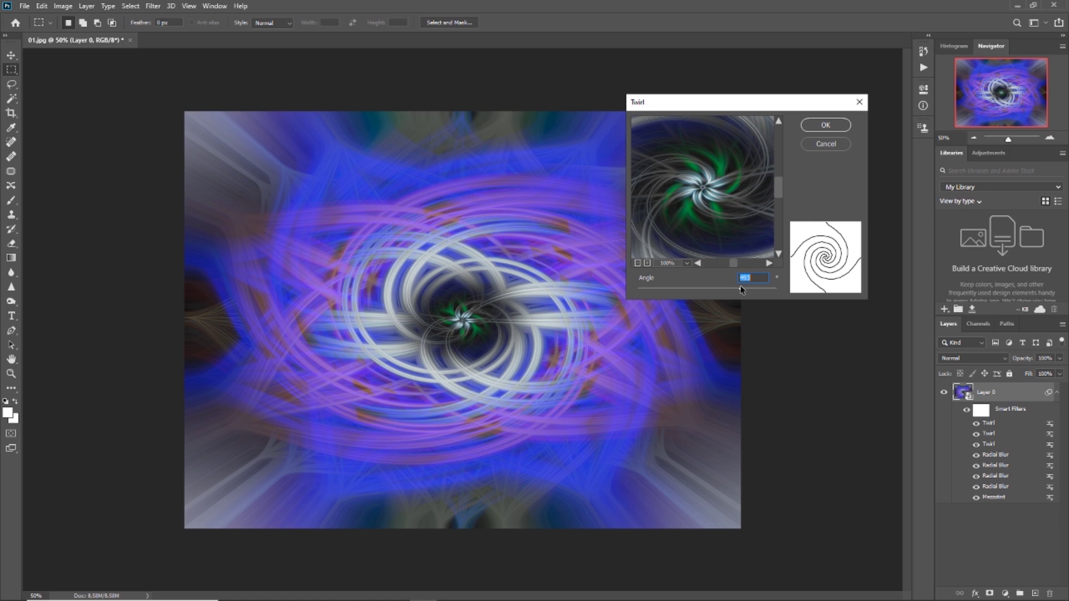
{"action": "left_click_drag", "start_coordinate": [741, 289], "coordinate": [746, 289]}
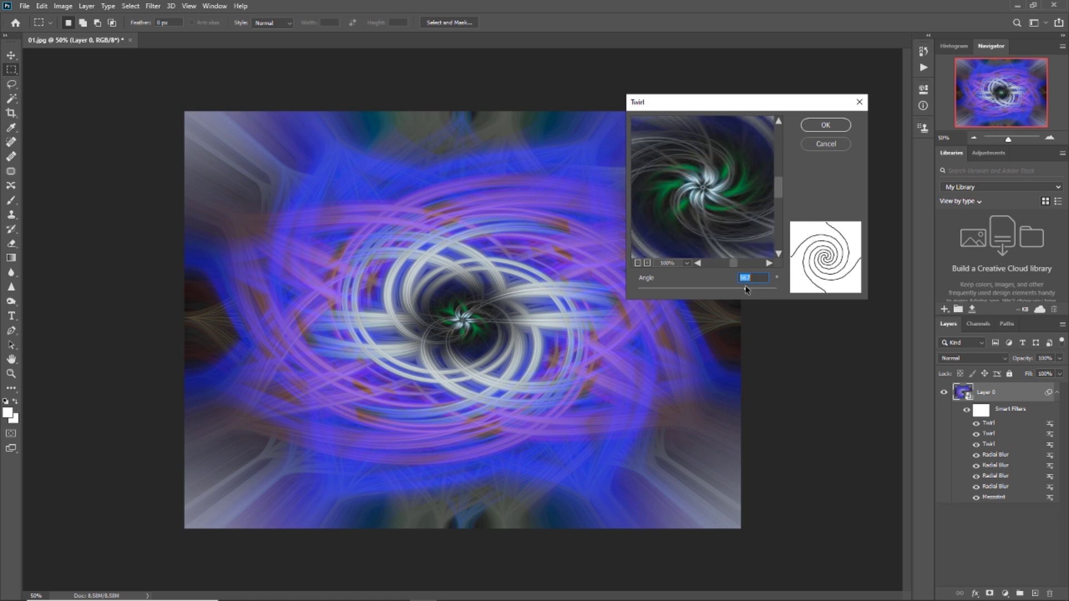
{"action": "left_click", "coordinate": [812, 127]}
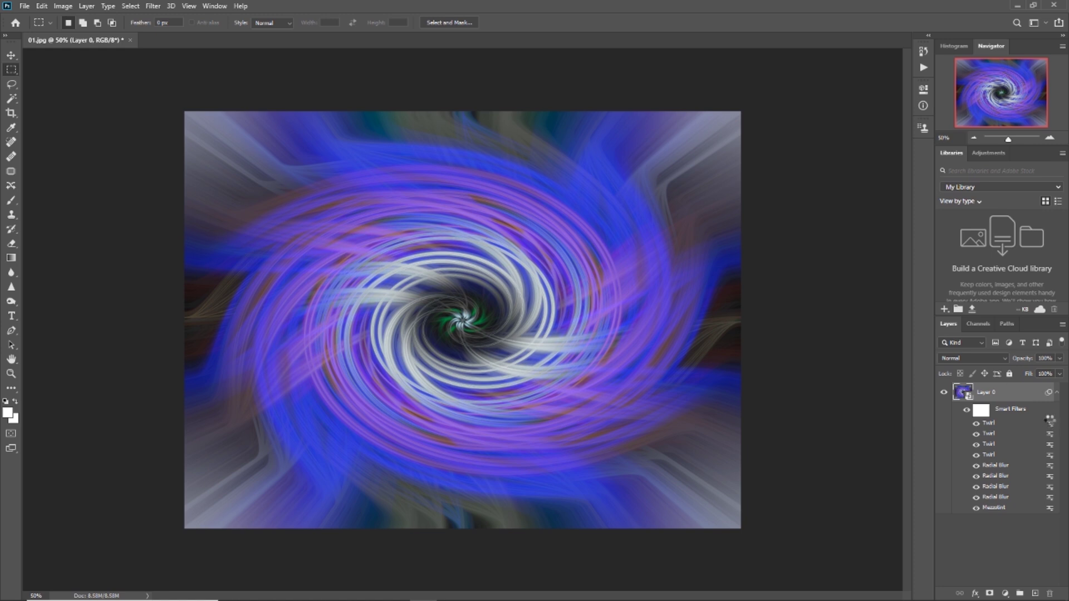
- Try the Darken, Multiply, Color Burn, Linear Burn and Darker Color blending modes on the topmost Twirl filter, and settle on Lighten
{"action": "double_click", "coordinate": [1049, 422]}
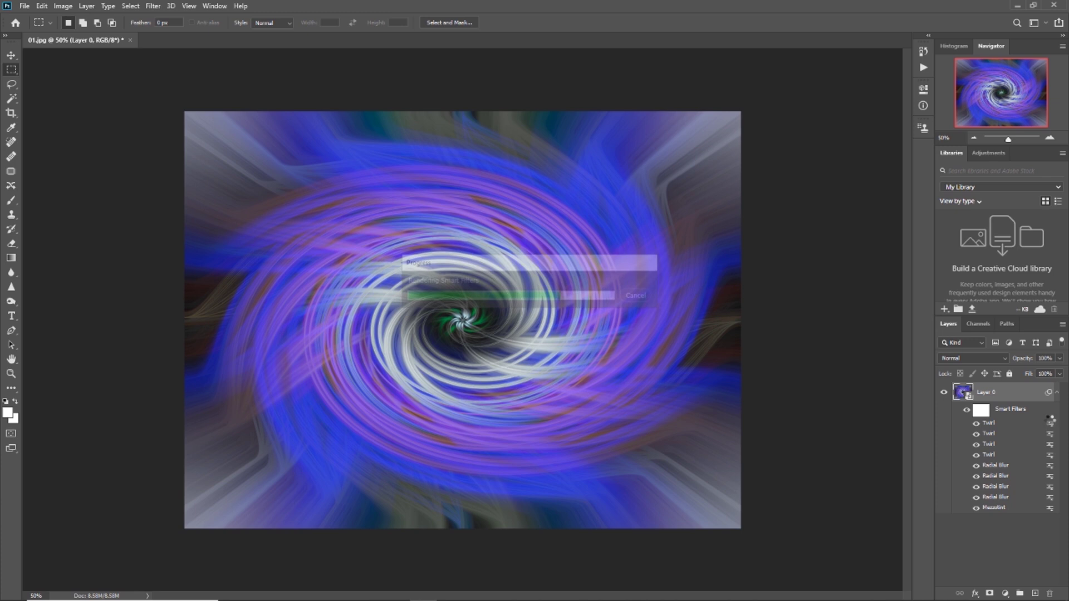
{"action": "left_click", "coordinate": [818, 101]}
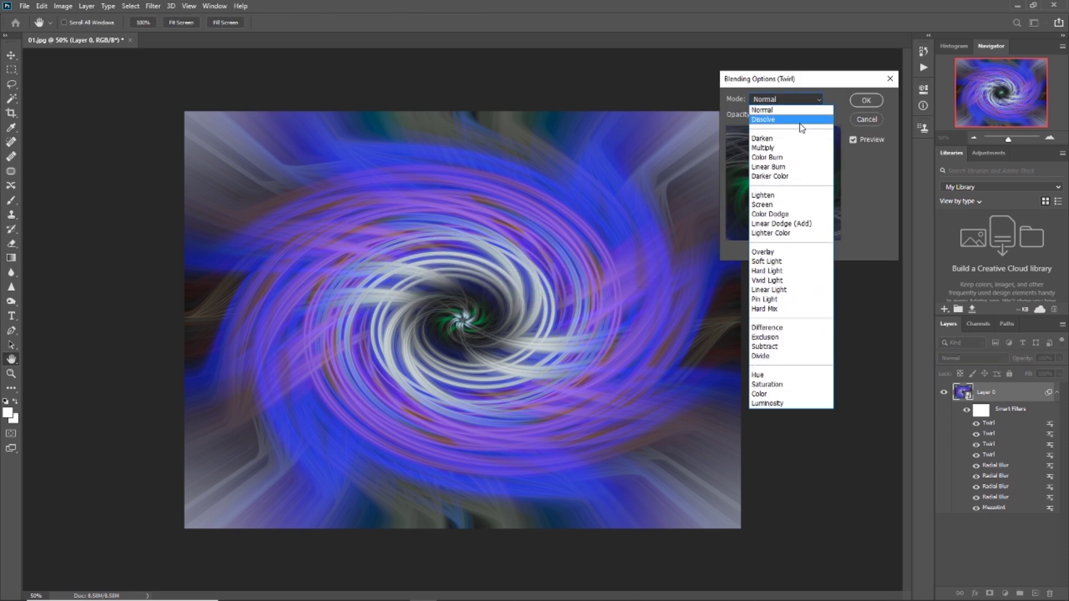
{"action": "left_click", "coordinate": [792, 136]}
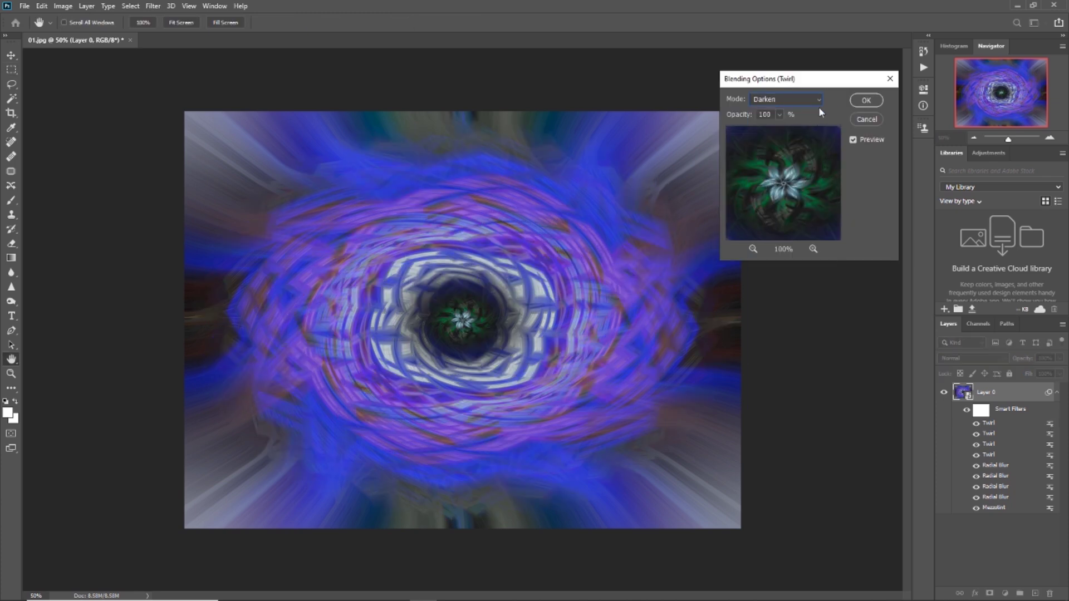
{"action": "left_click", "coordinate": [818, 101]}
{"action": "left_click", "coordinate": [790, 148]}
{"action": "left_click", "coordinate": [817, 99]}
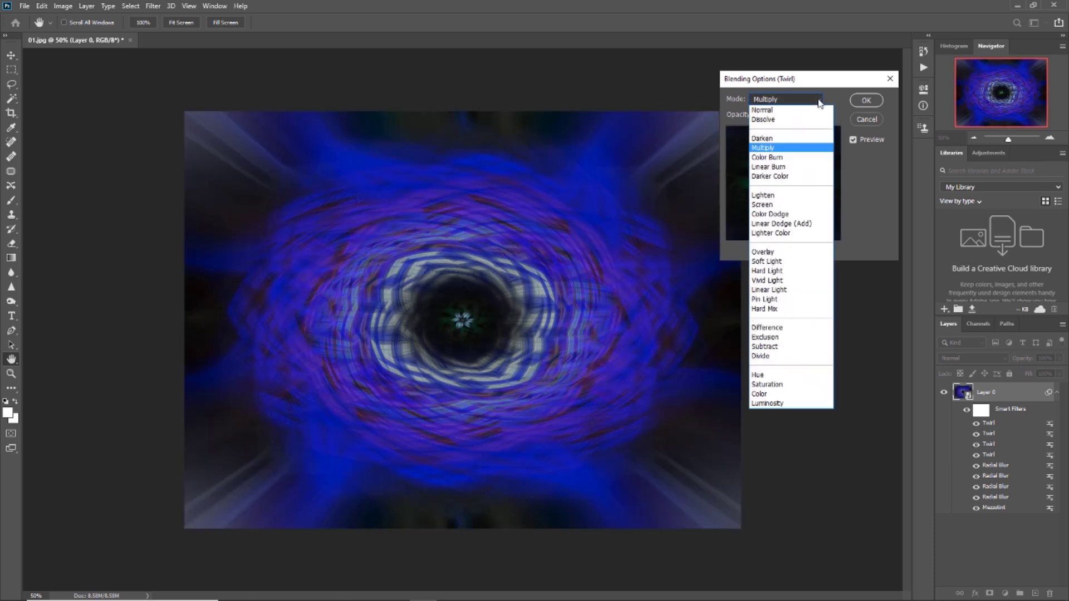
{"action": "left_click", "coordinate": [802, 157]}
{"action": "left_click", "coordinate": [818, 99]}
{"action": "left_click", "coordinate": [796, 167]}
{"action": "left_click", "coordinate": [817, 99]}
{"action": "left_click", "coordinate": [796, 176]}
{"action": "left_click", "coordinate": [817, 99]}
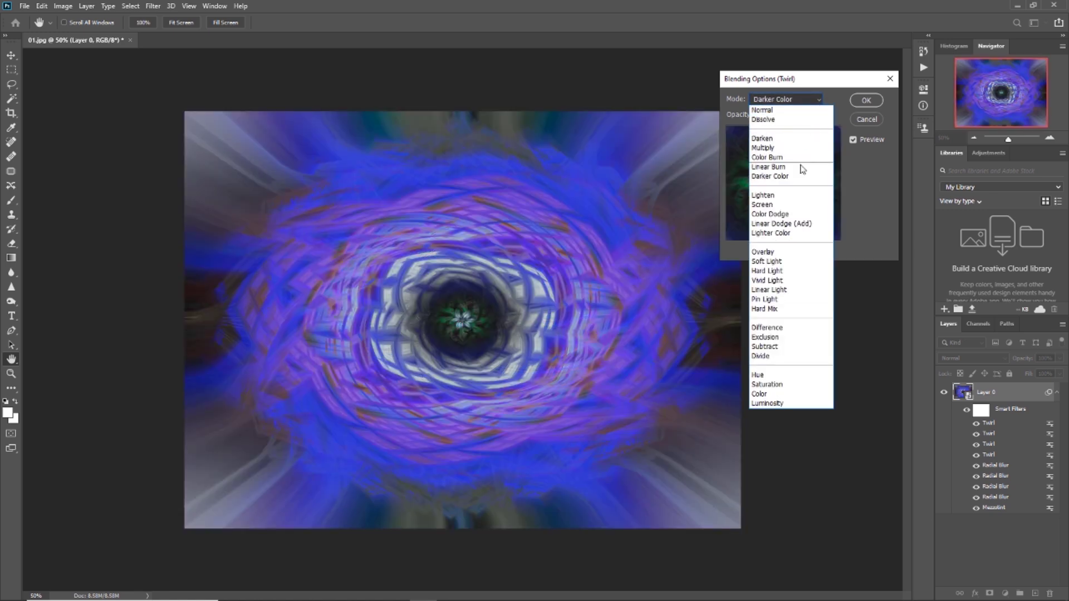
{"action": "left_click", "coordinate": [794, 192]}
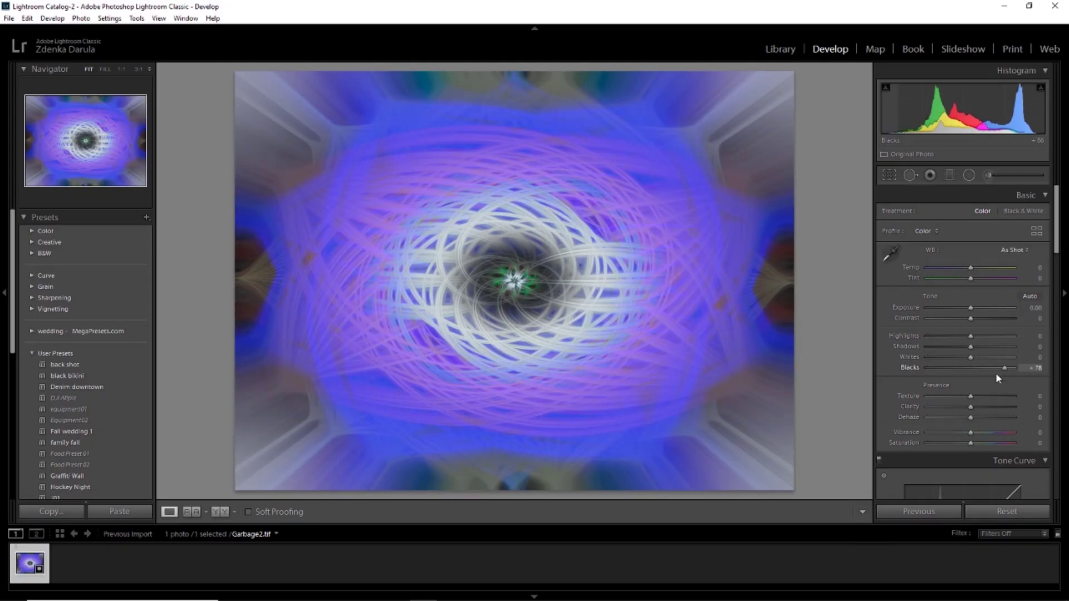
- In Lightroom Classic, deepen the photo's blacks, raise its contrast and whites, reduce saturation slightly and warm the temperature a little
{"action": "left_click_drag", "start_coordinate": [995, 373], "coordinate": [958, 391]}
{"action": "left_click_drag", "start_coordinate": [970, 318], "coordinate": [1004, 319]}
{"action": "left_click_drag", "start_coordinate": [970, 356], "coordinate": [1014, 346]}
{"action": "mouse_move", "coordinate": [970, 443]}
{"action": "left_mouse_down"}
{"action": "mouse_move", "coordinate": [946, 443]}
{"action": "mouse_move", "coordinate": [968, 443]}
{"action": "left_mouse_up"}
{"action": "mouse_move", "coordinate": [970, 267]}
{"action": "left_mouse_down"}
{"action": "mouse_move", "coordinate": [977, 276]}
{"action": "mouse_move", "coordinate": [968, 279]}
{"action": "mouse_move", "coordinate": [978, 268]}
{"action": "left_mouse_up"}
- Add a post-crop vignette with an amount of about -55 and a midpoint of 50, and preview the image full screen
{"action": "scroll", "coordinate": [972, 265], "scroll_direction": "down", "scroll_amount": 10}
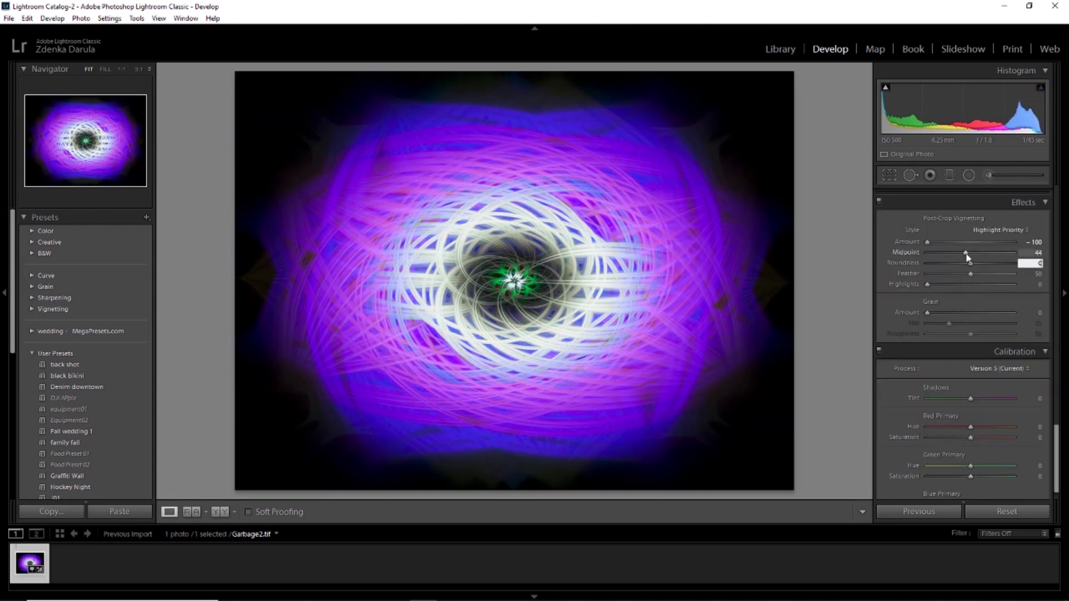
{"action": "left_click_drag", "start_coordinate": [966, 254], "coordinate": [971, 252]}
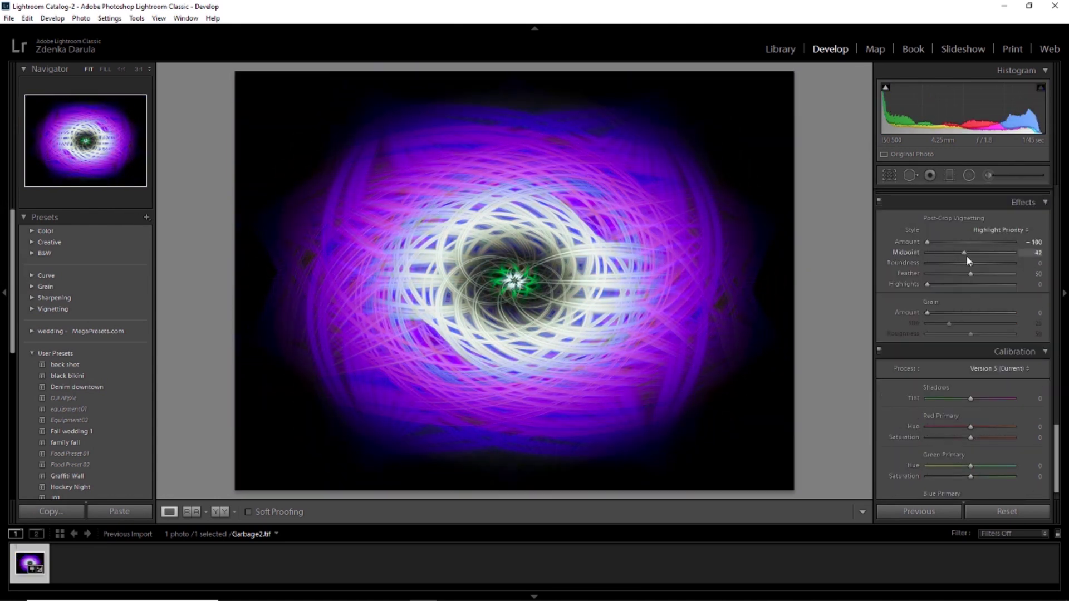
{"action": "left_click", "coordinate": [960, 242]}
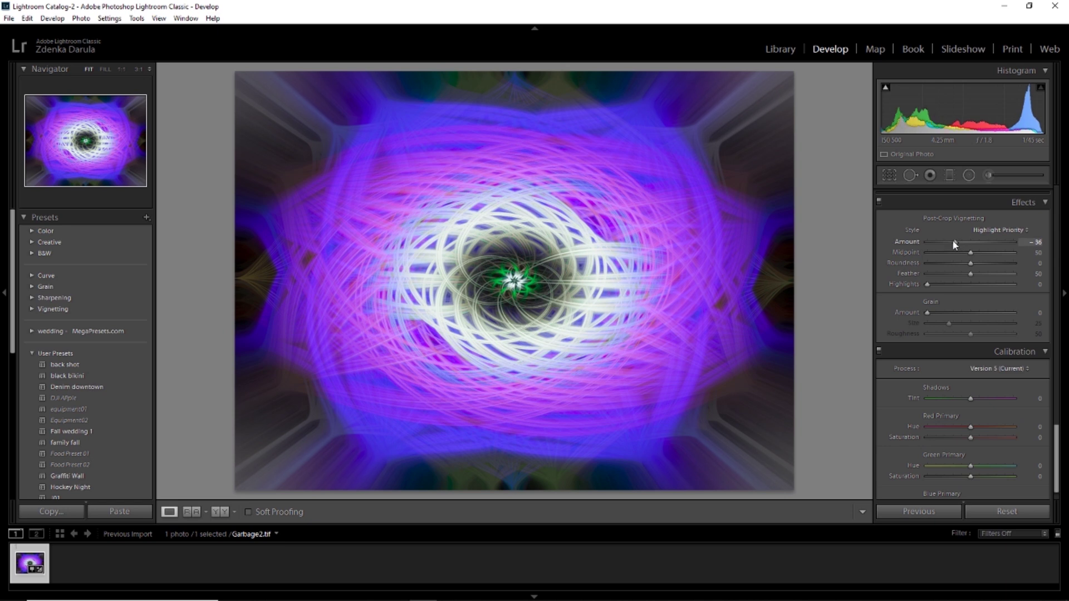
{"action": "left_click_drag", "start_coordinate": [955, 244], "coordinate": [947, 244]}
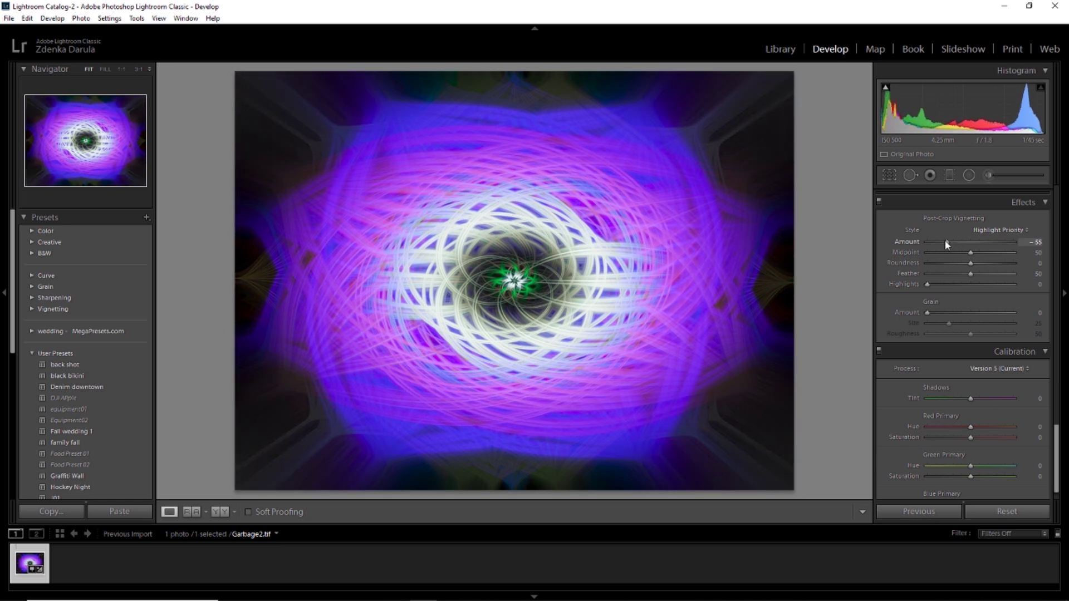
{"action": "key", "text": "f"}
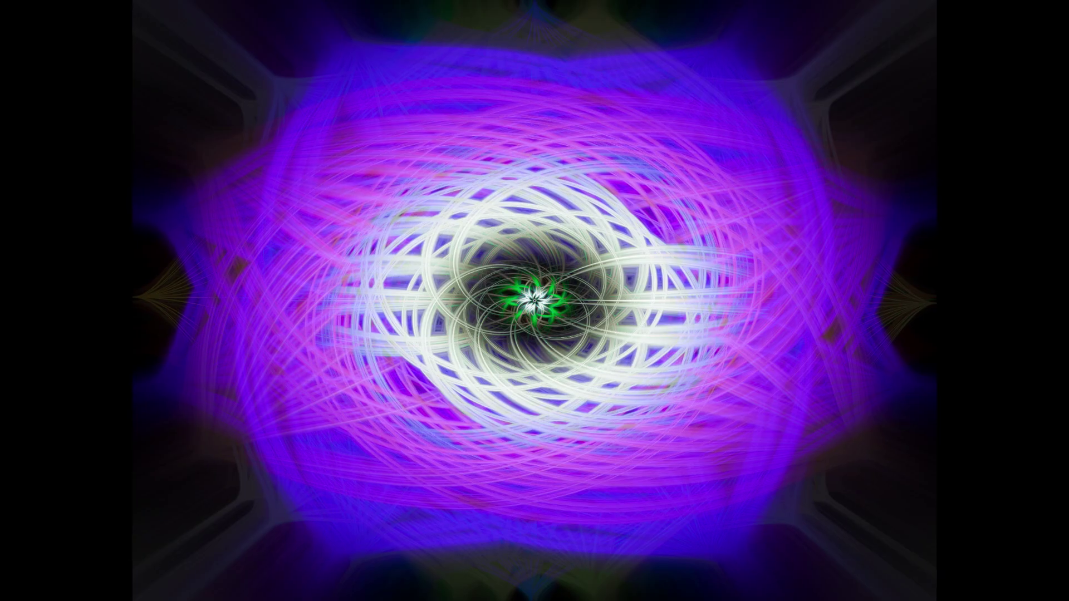